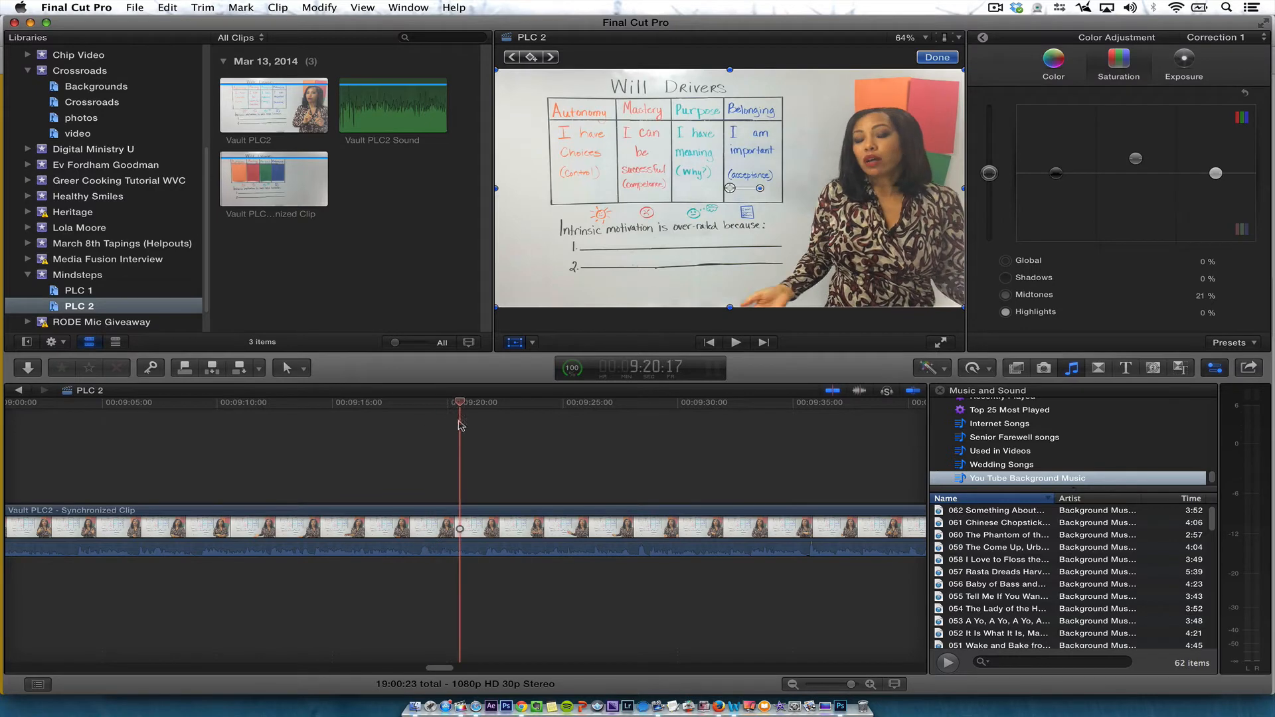
Preview the Vault PLC2 clip in full-screen playback and return to the editing window
left_click_drag(392, 408, 326, 444)
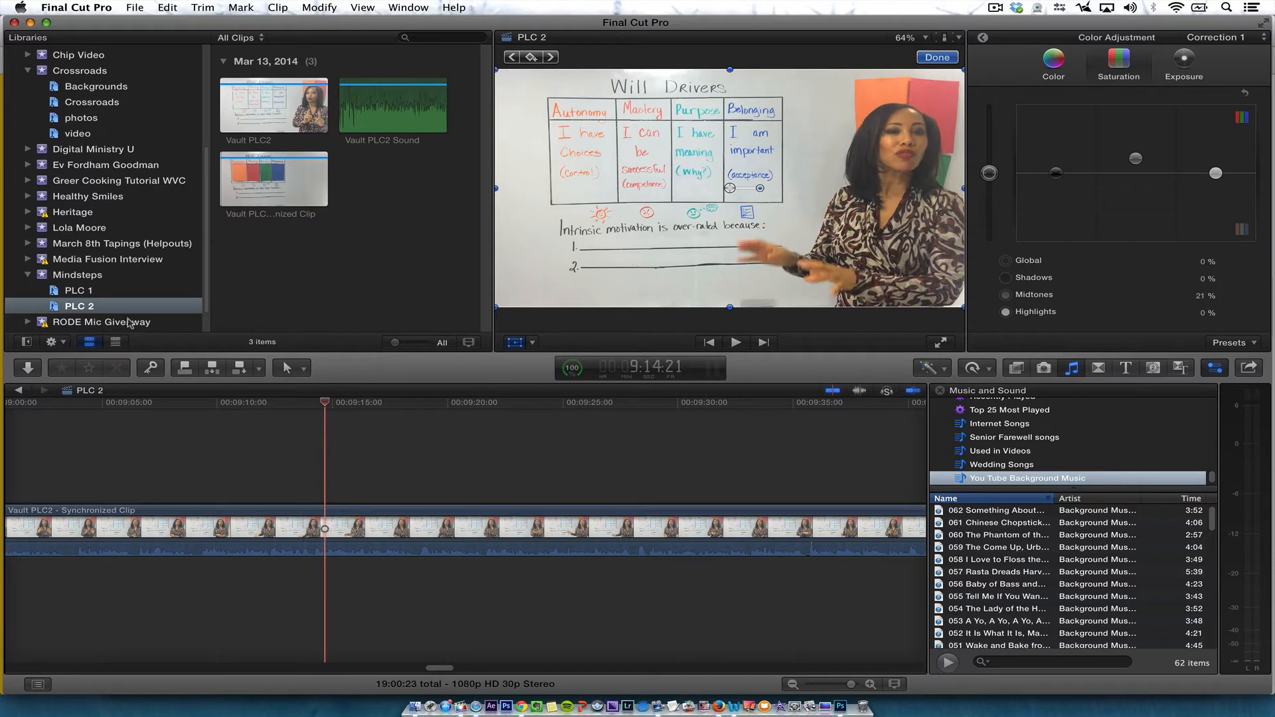
left_click(253, 169)
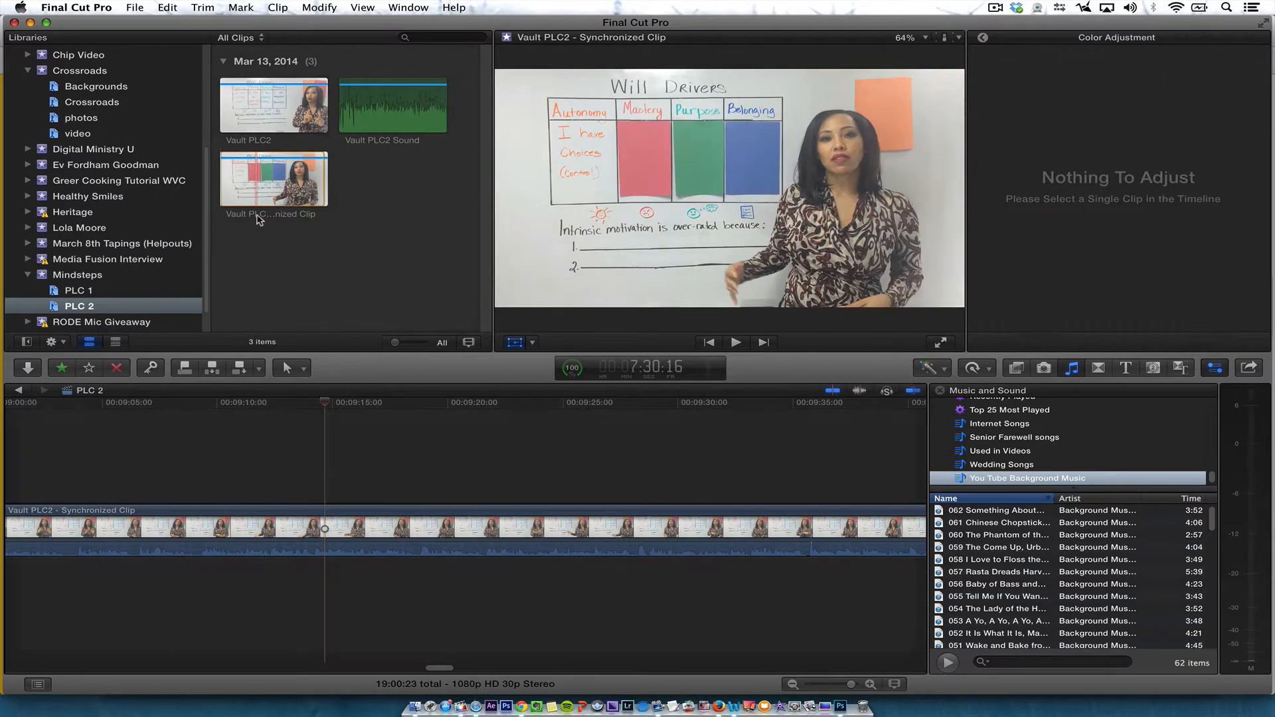
left_click(259, 103)
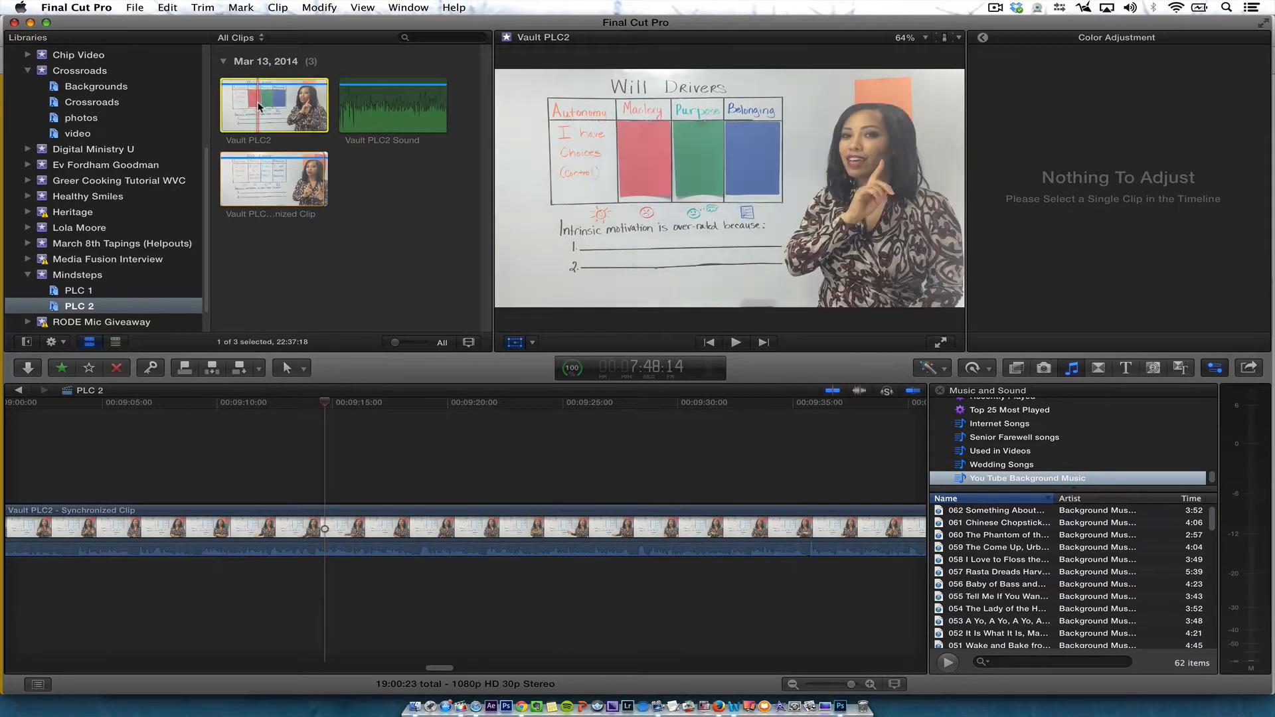
left_click(940, 341)
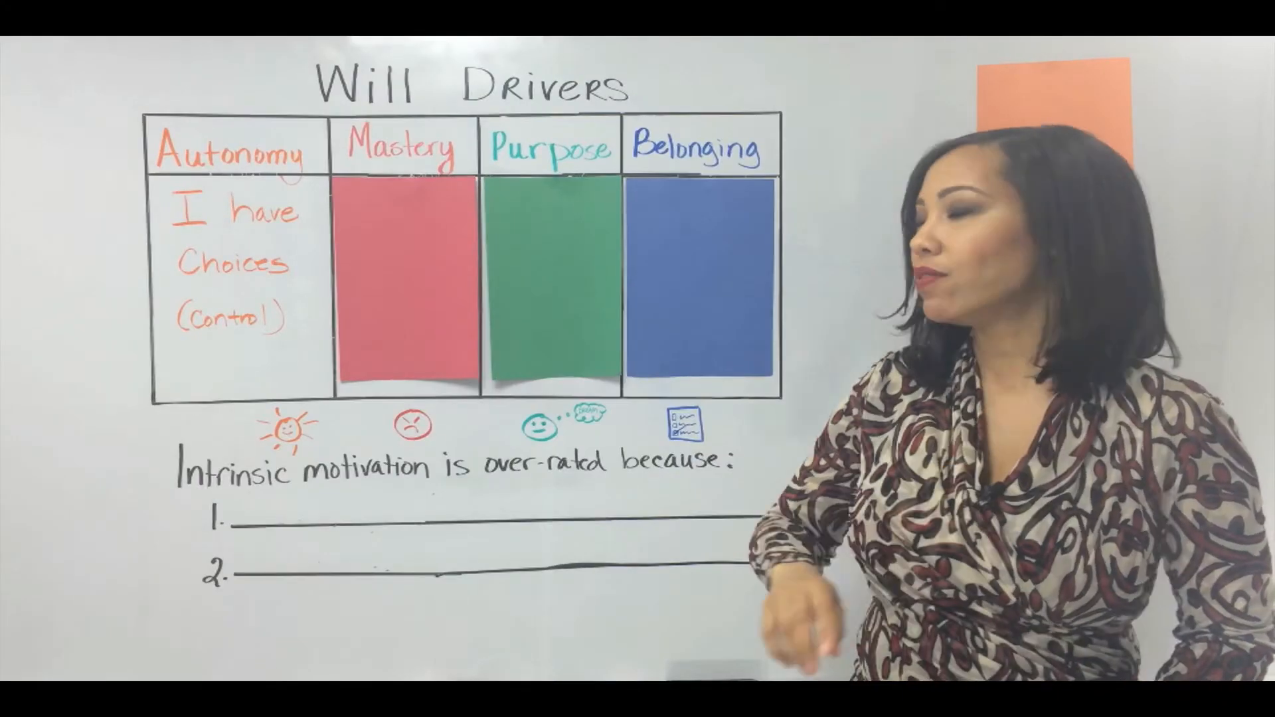
key("space")
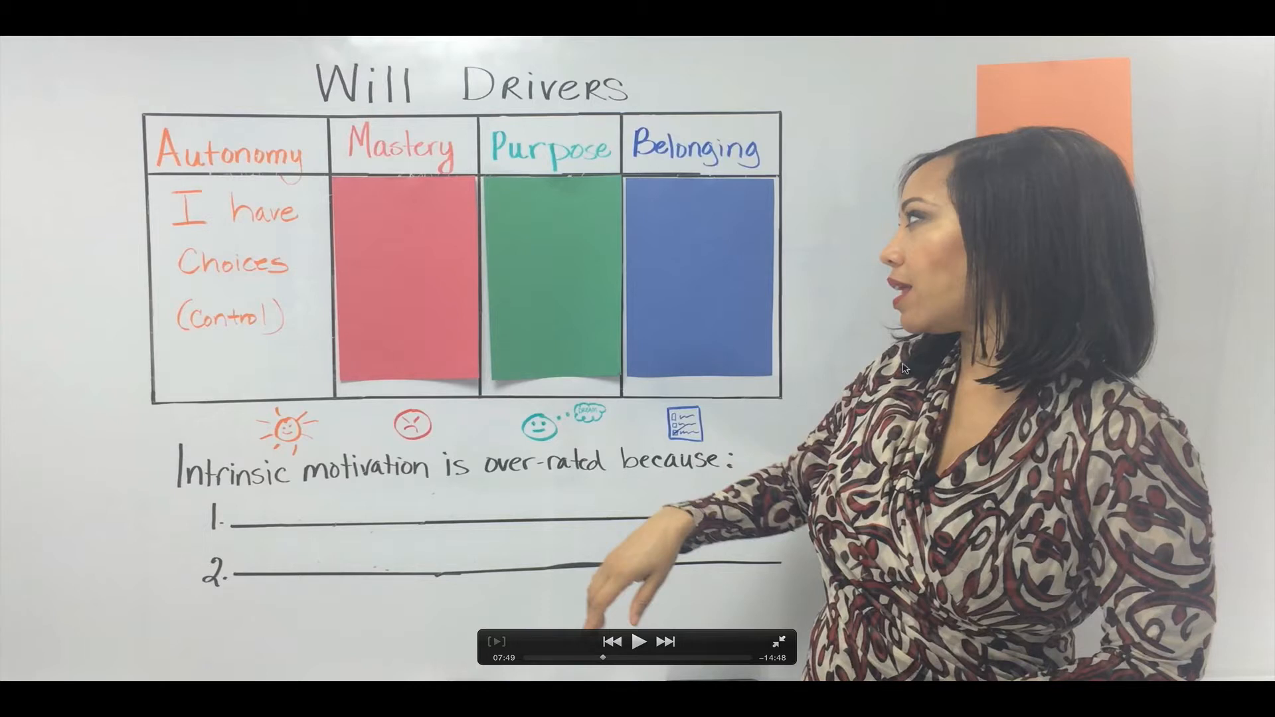
key("Escape")
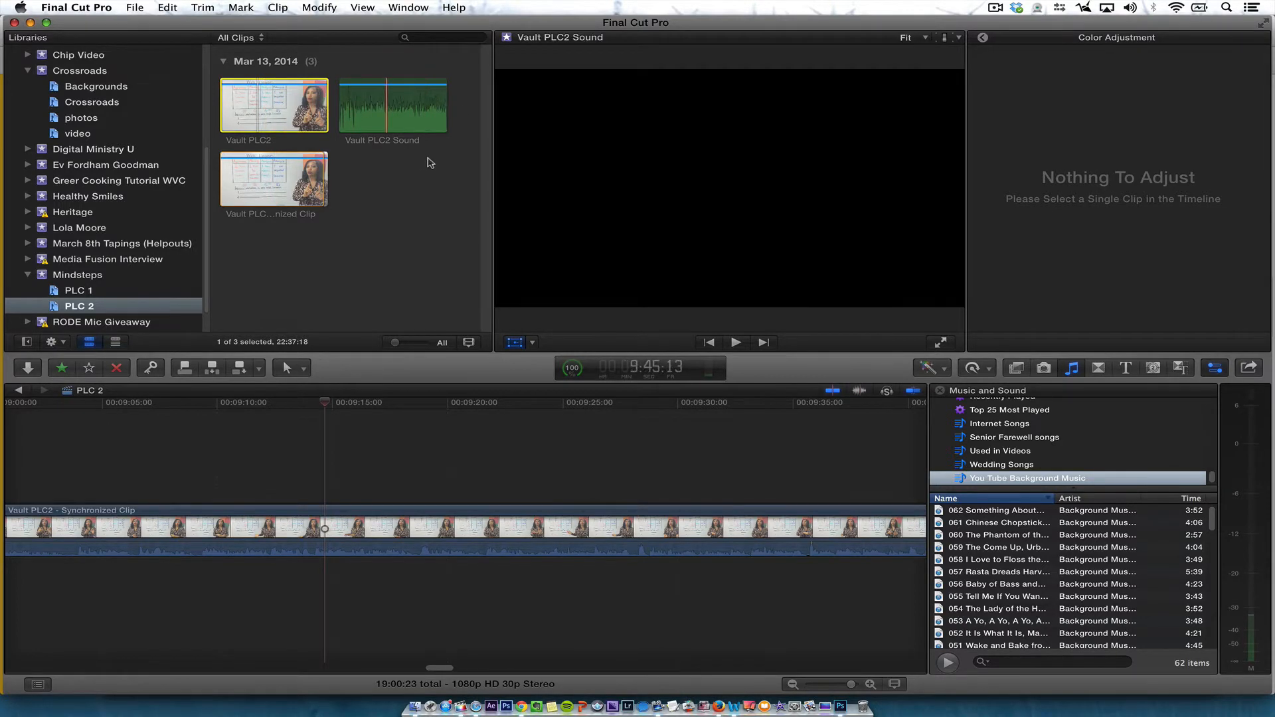
Select the Vault PLC2 video and Vault PLC2 Sound clips together and synchronize them
left_click_drag(449, 70, 226, 198)
left_click(373, 175)
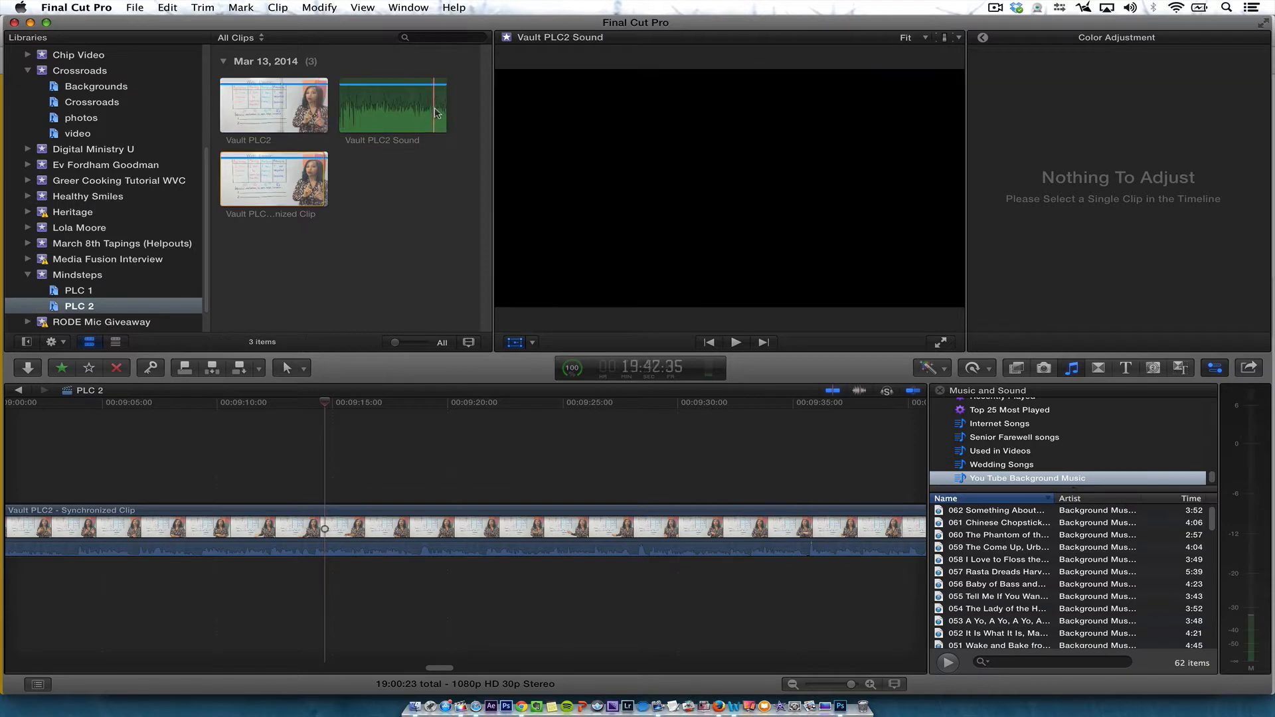
left_click_drag(458, 137, 250, 89)
right_click(250, 93)
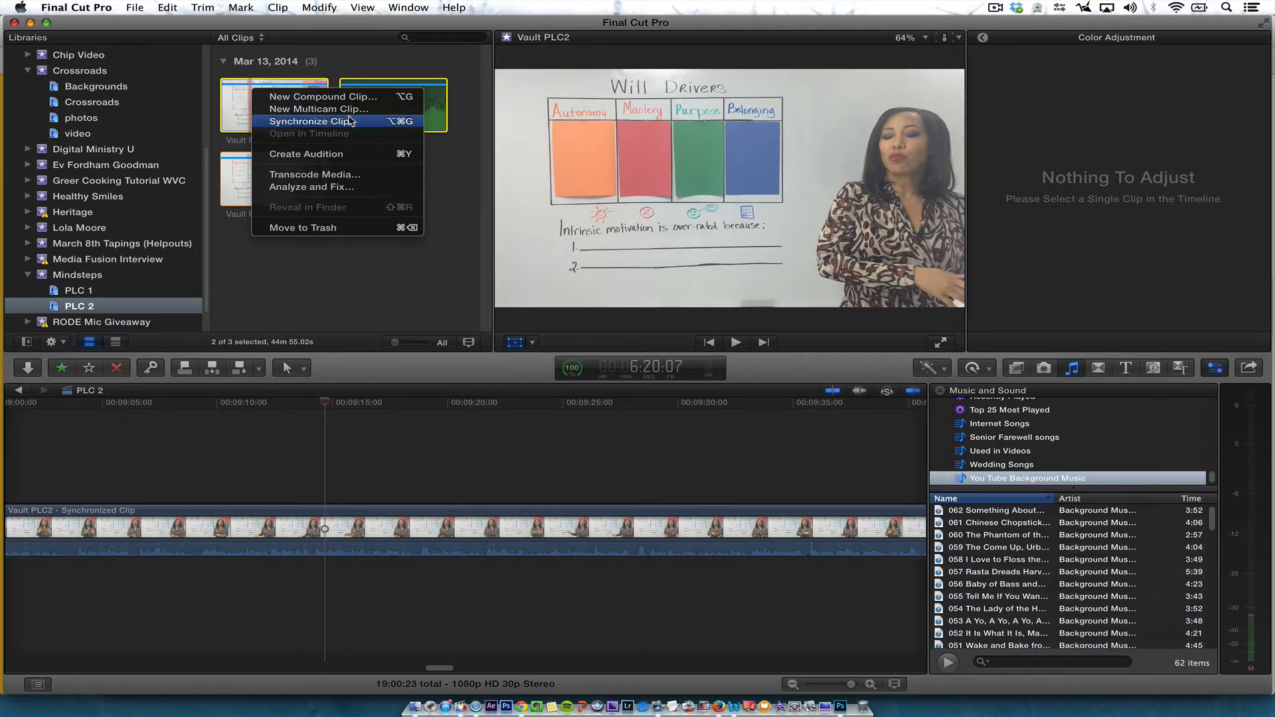
left_click(351, 121)
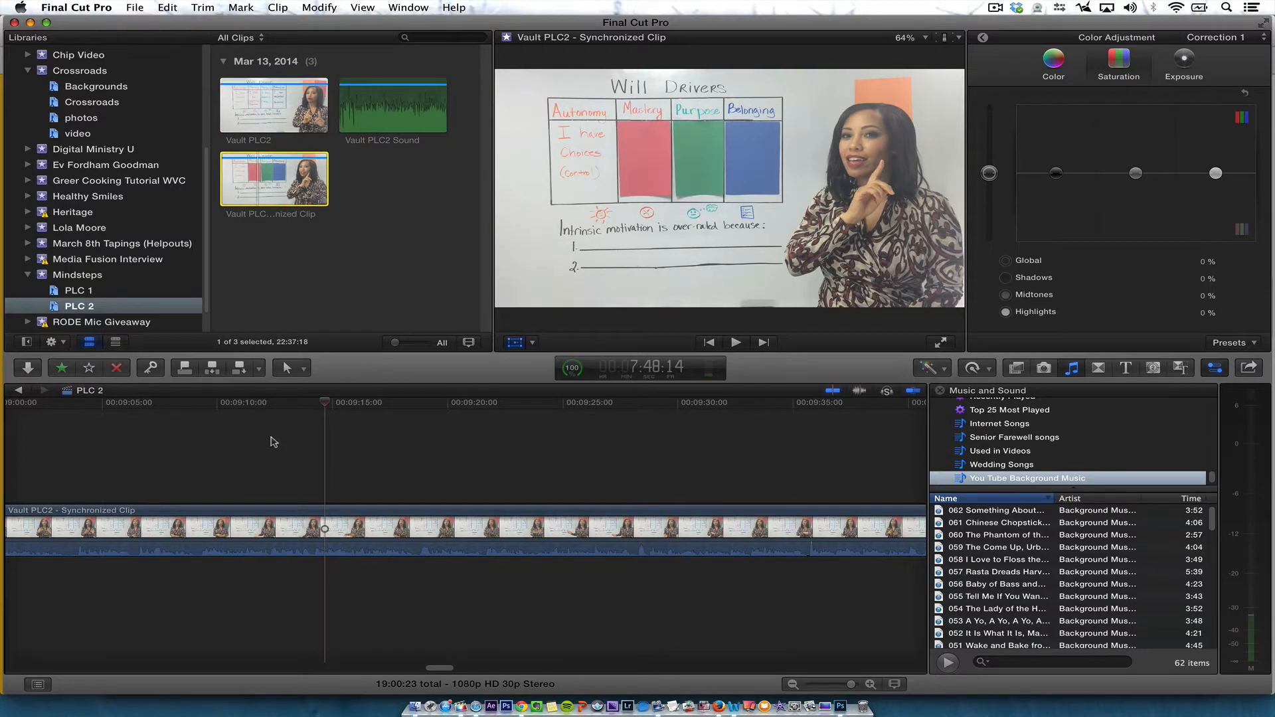
Select the PLC 2 timeline clip's color board and show the video scopes beside the viewer
left_click(444, 420)
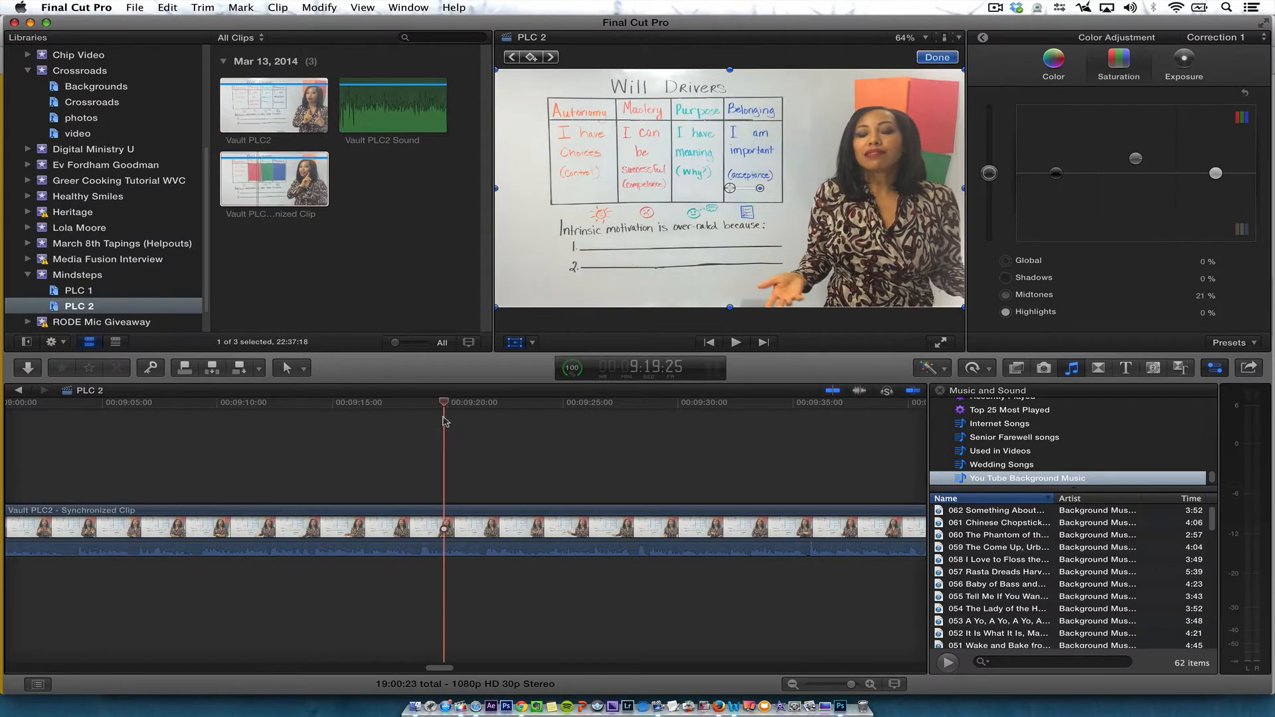
left_click(1053, 59)
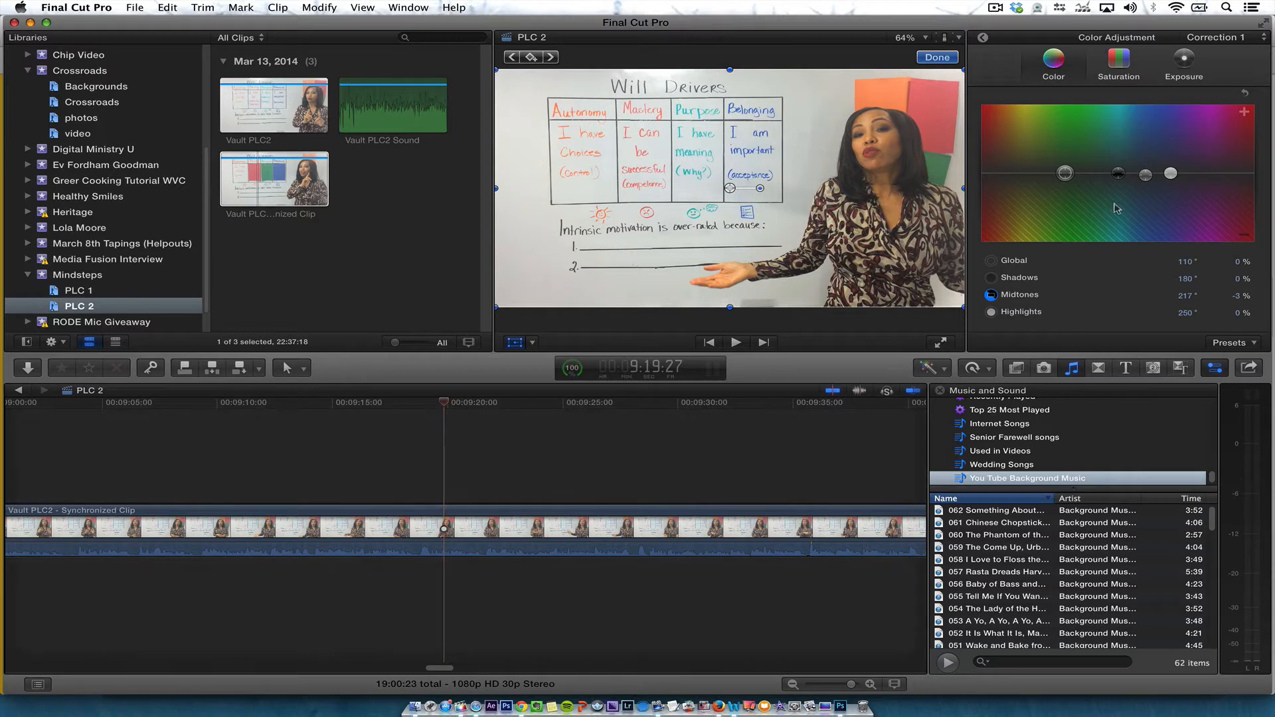
left_click(588, 542)
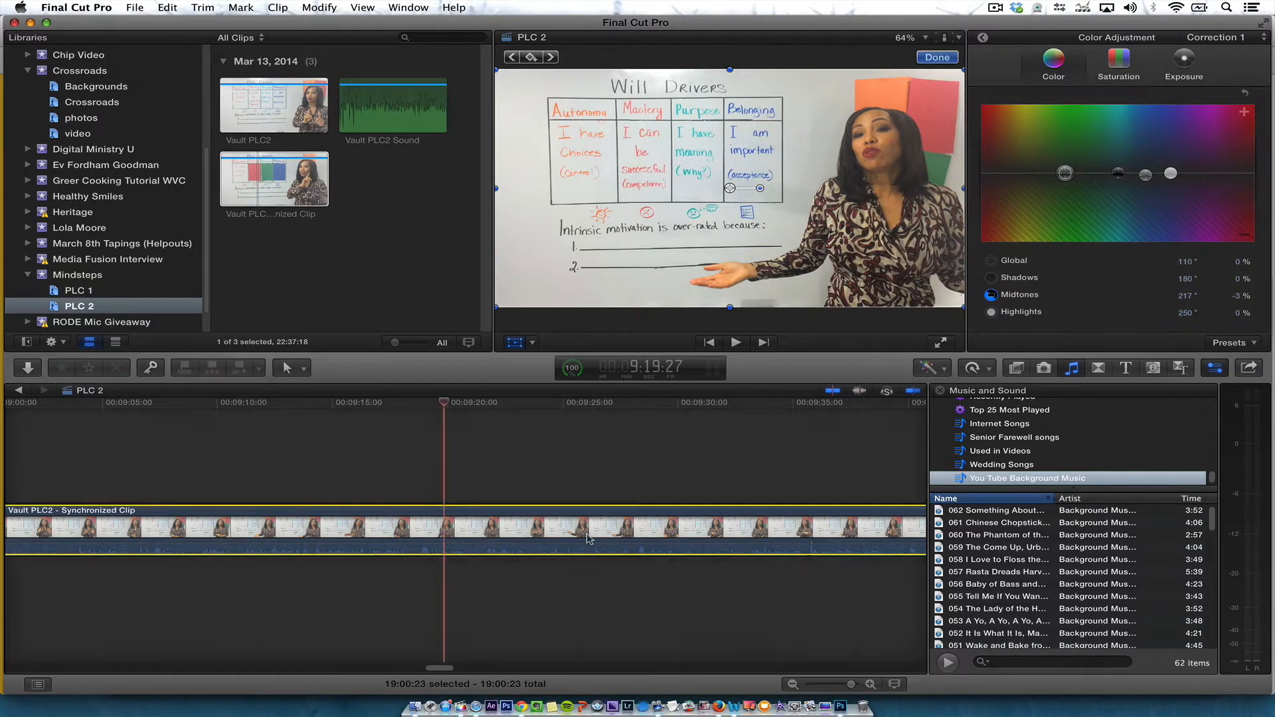
left_click(950, 58)
left_click(930, 38)
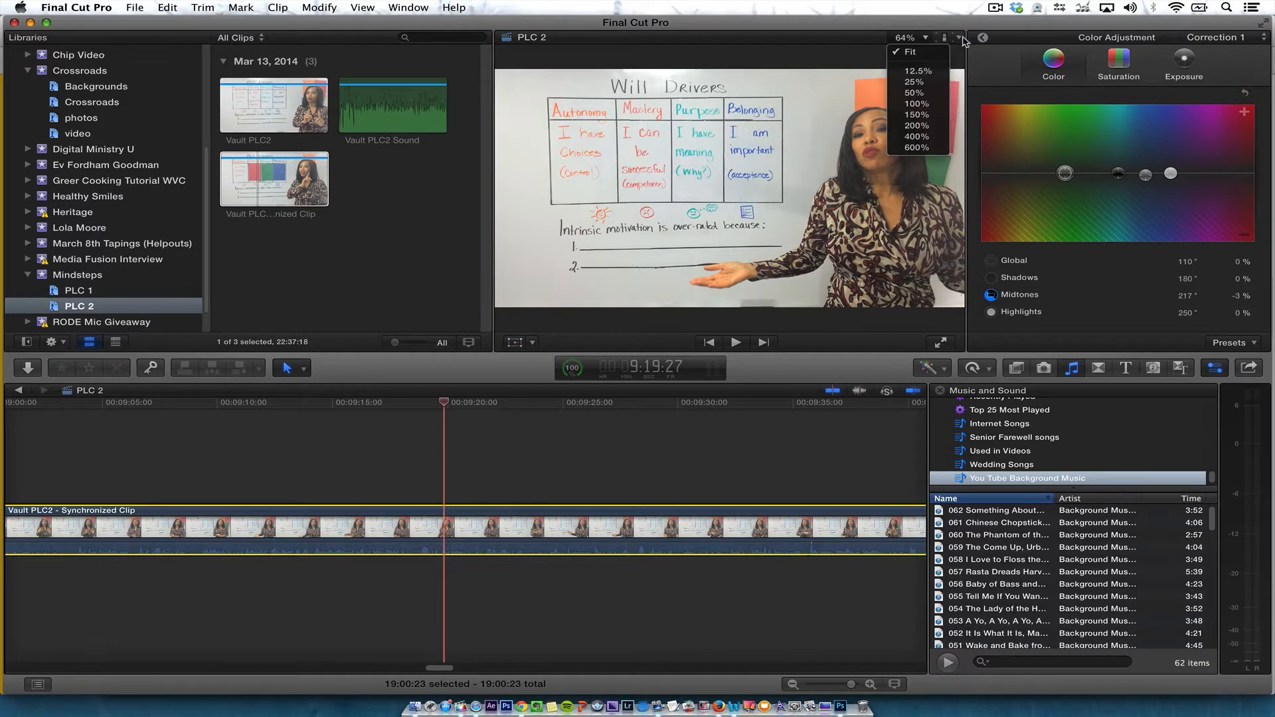
left_click(962, 39)
left_click(958, 38)
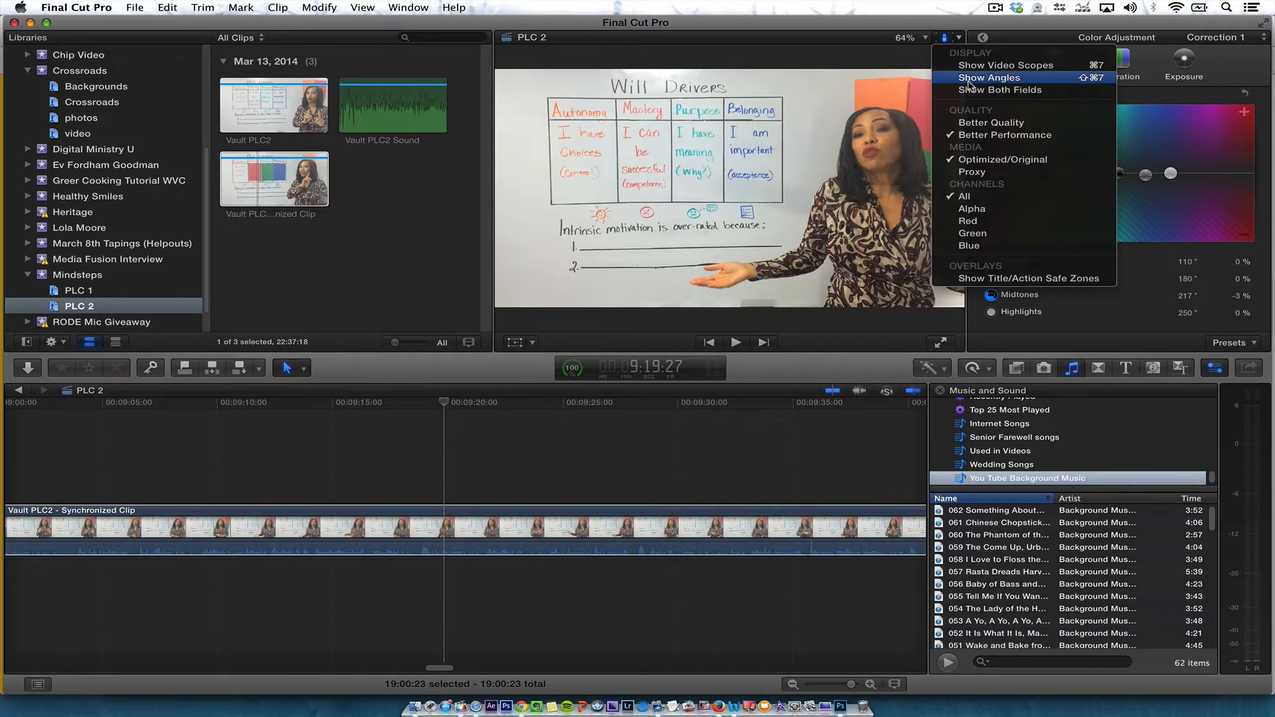
left_click(983, 65)
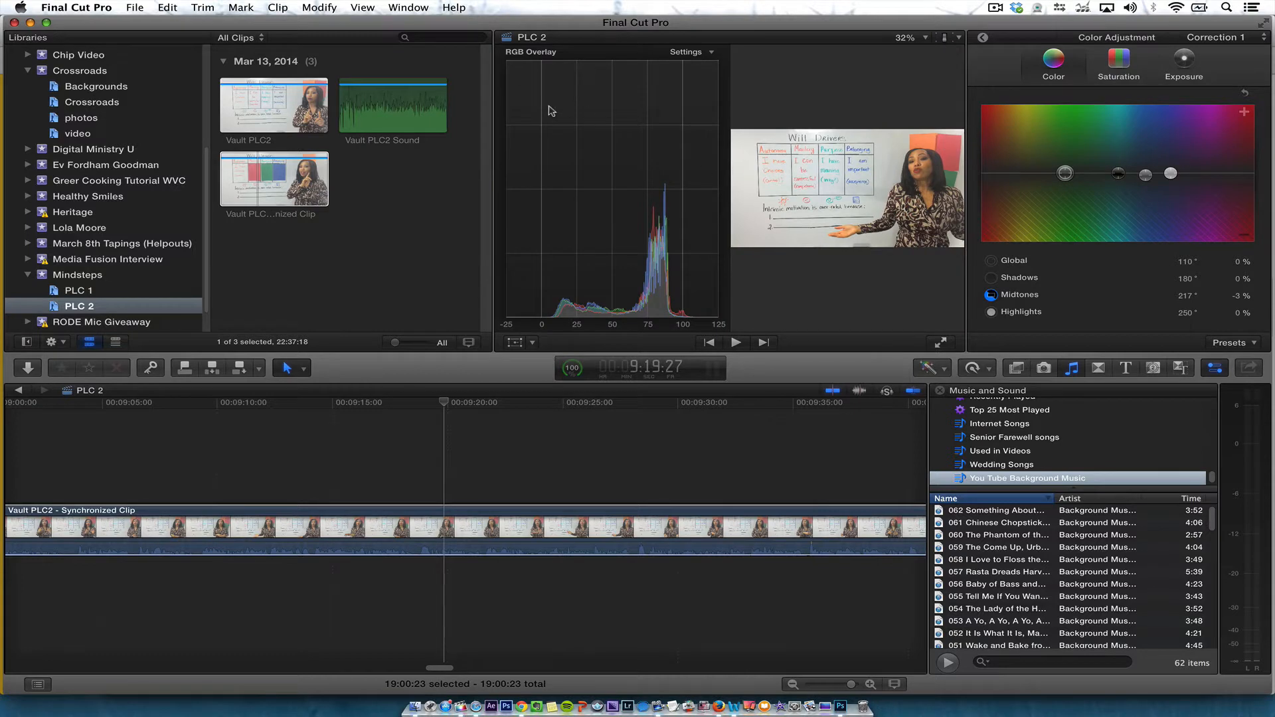
Select the synchronized clip in the browser and switch the video scope to the luma waveform
left_click(489, 160)
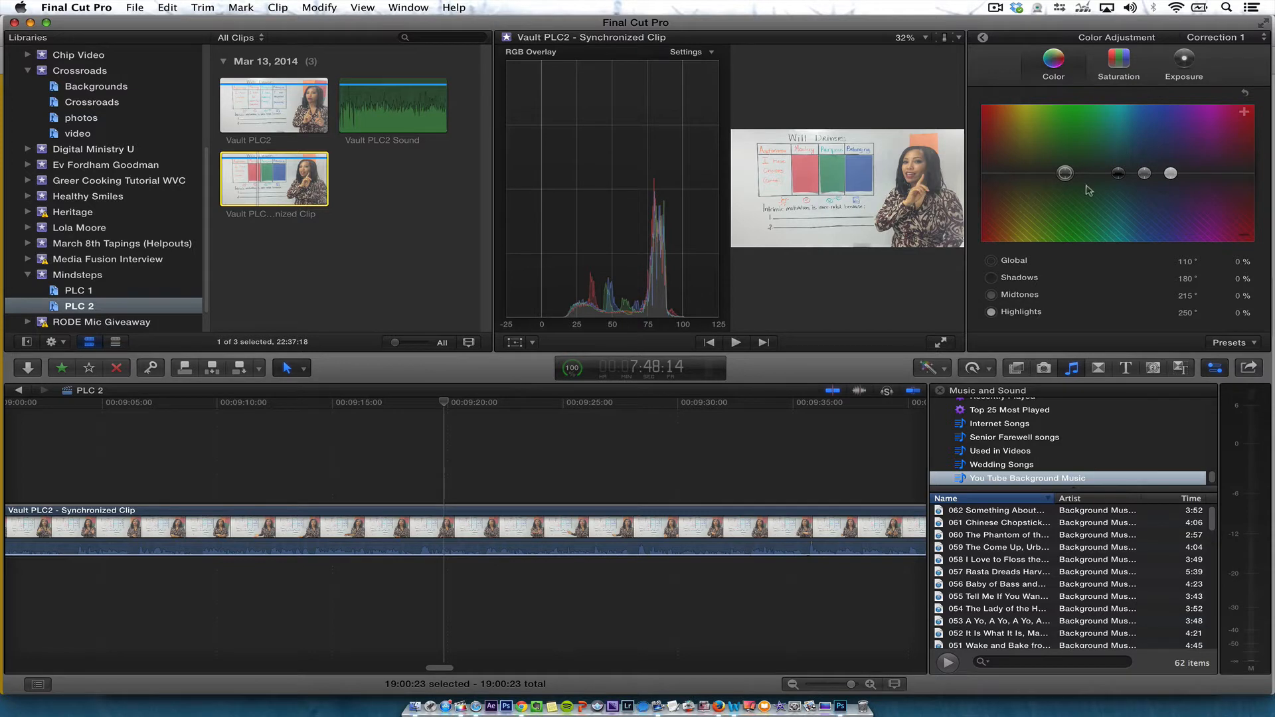
left_click(1120, 173)
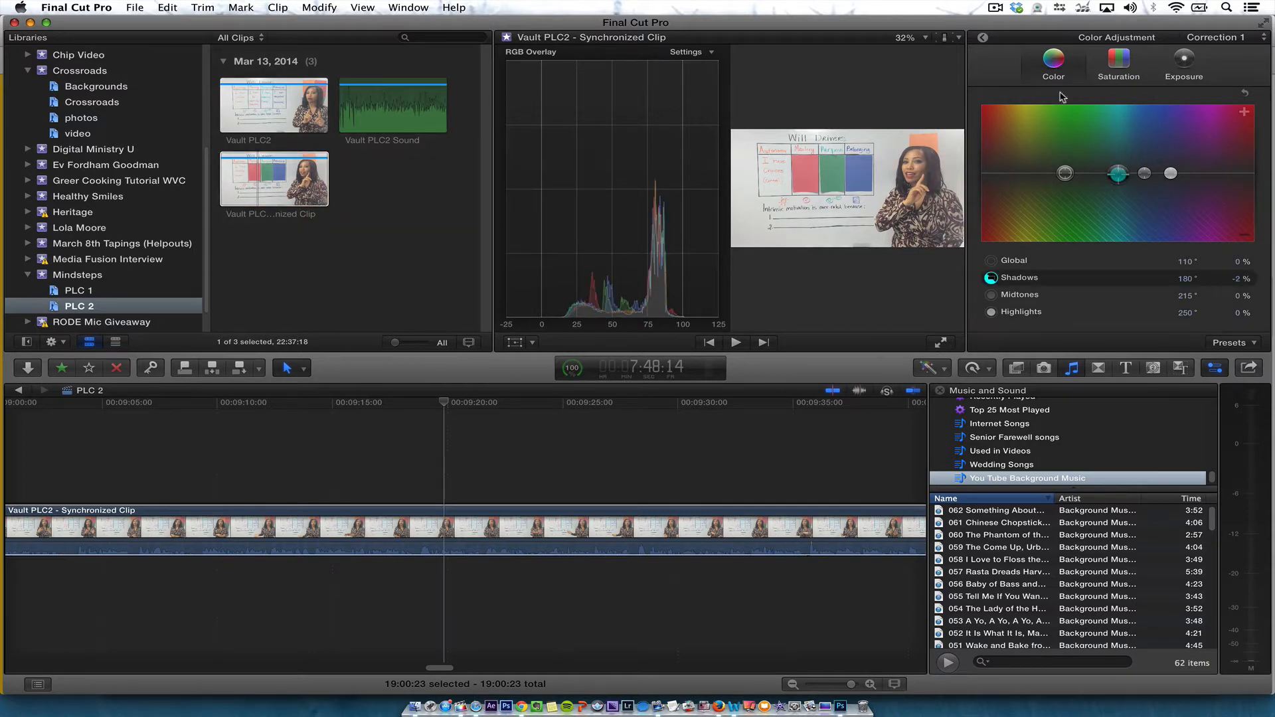
left_click(708, 53)
left_click(706, 99)
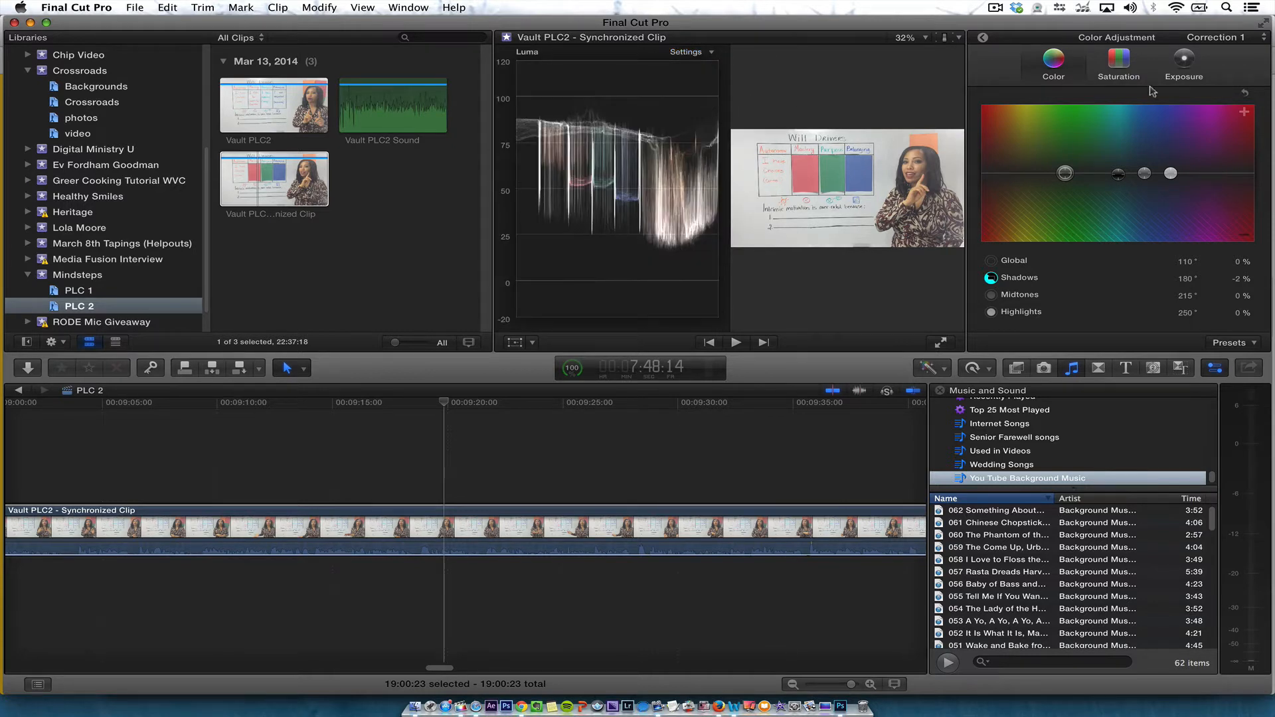
Compare the saturation and exposure settings of the timeline clip and the browser clip
left_click(1120, 63)
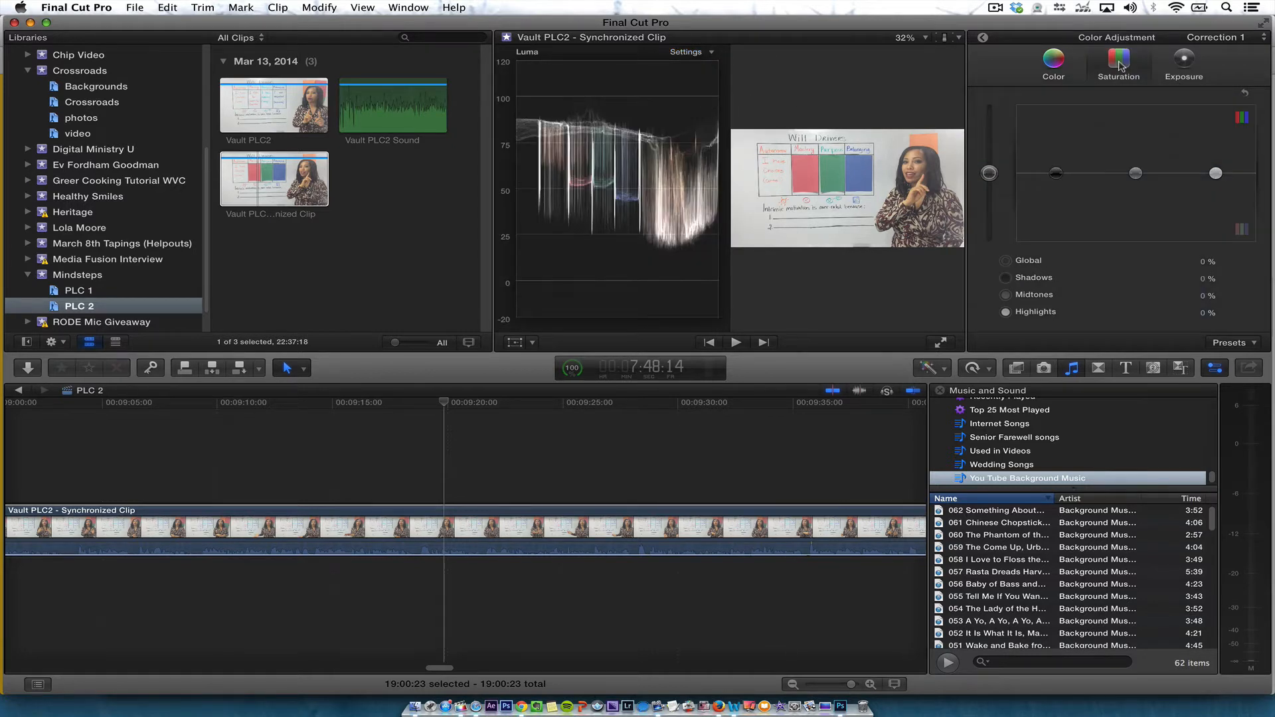
left_click(1192, 64)
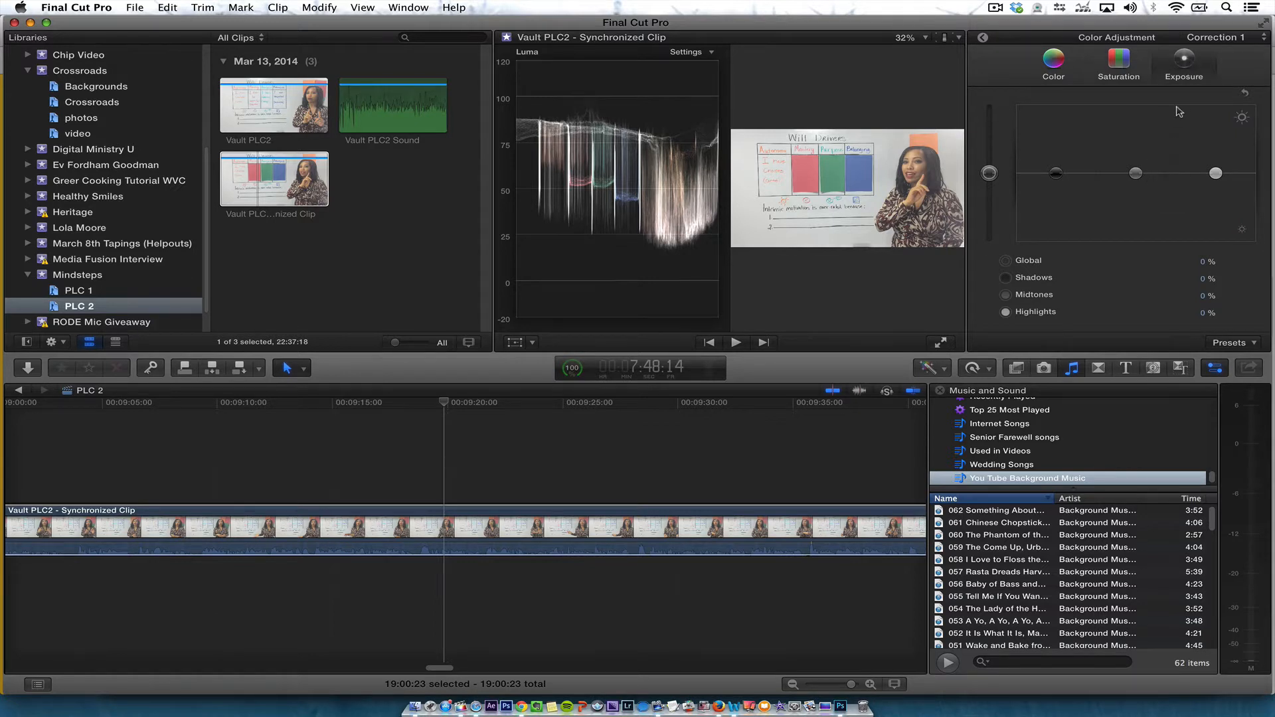
left_click(598, 528)
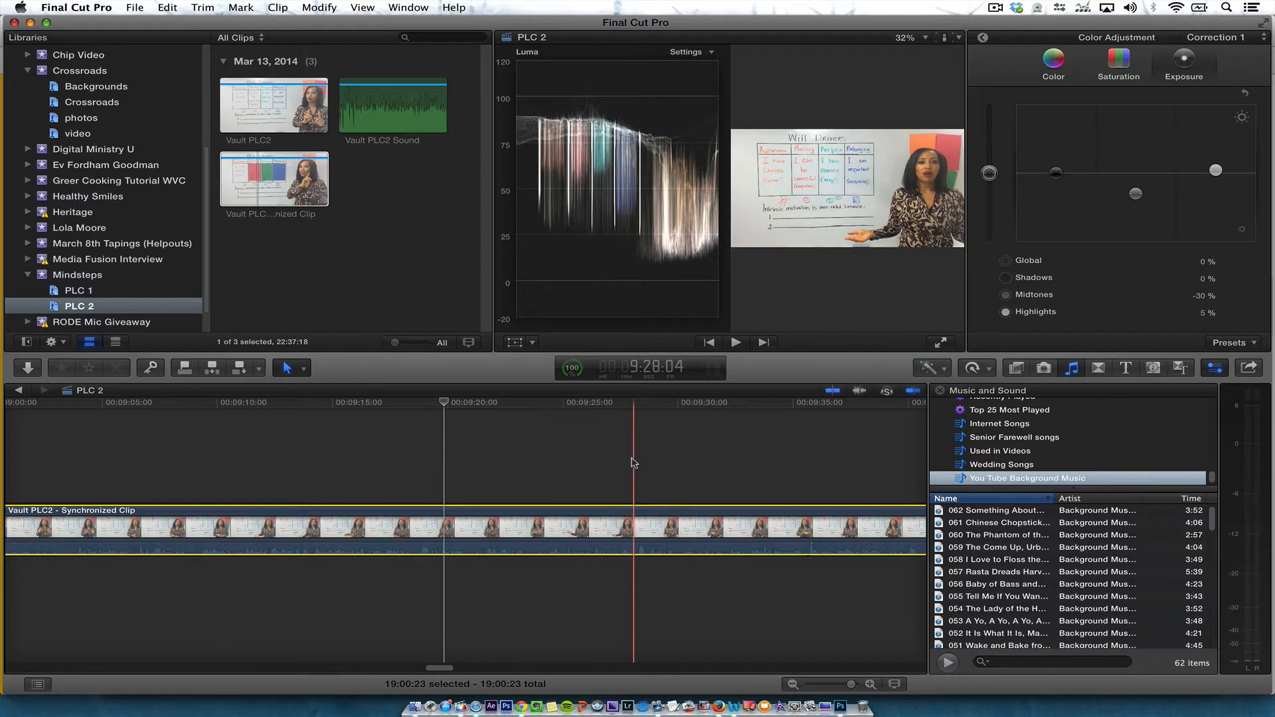
left_click(289, 96)
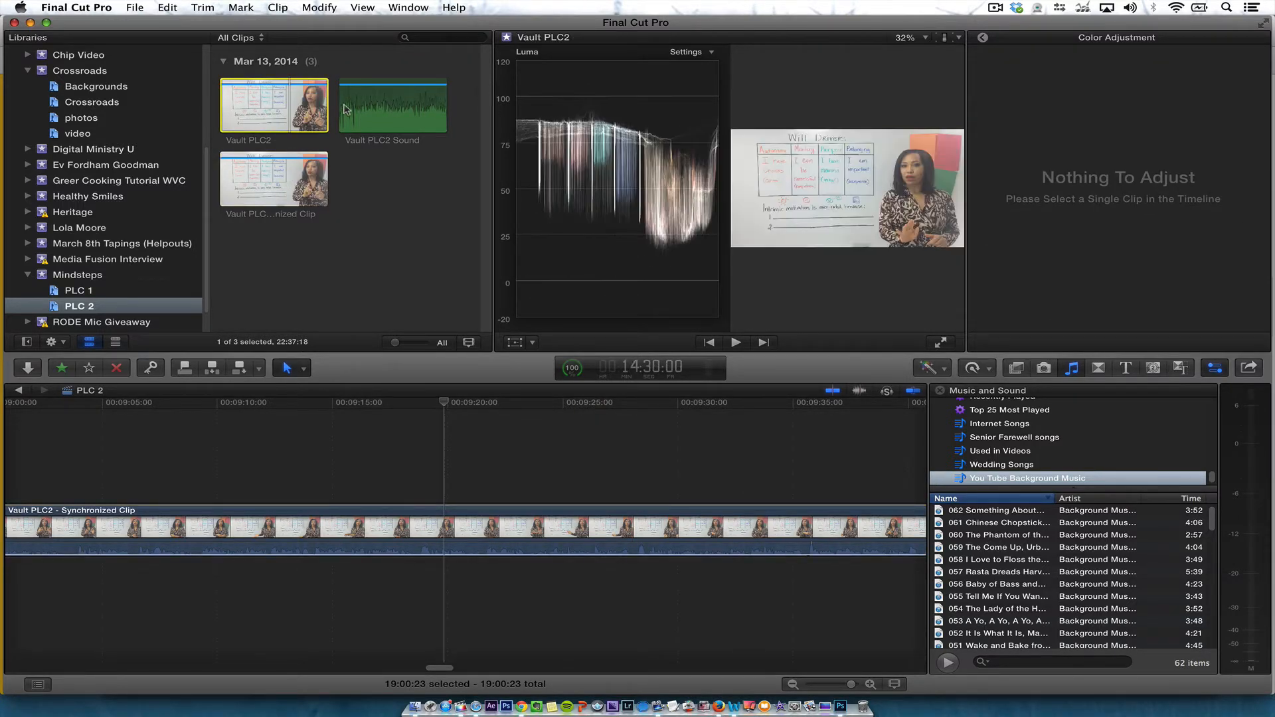
left_click(458, 526)
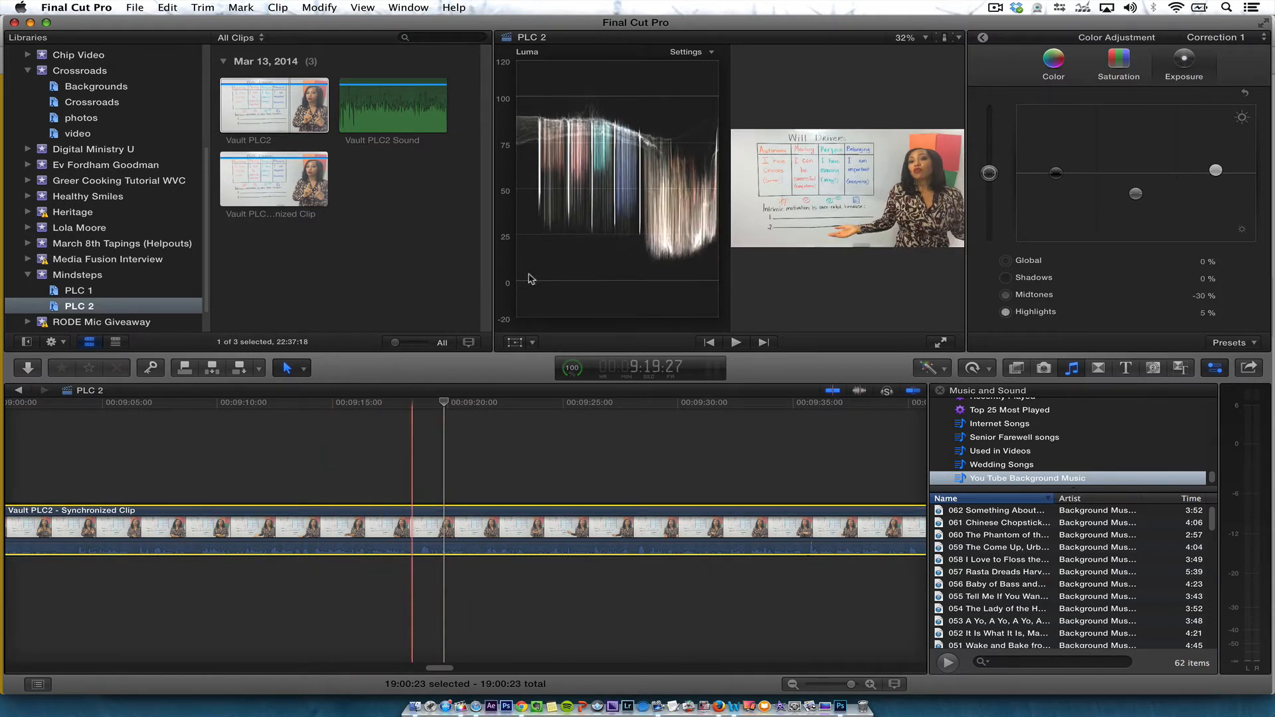
Switch the video scope display to the histogram for the timeline clip
left_click(685, 51)
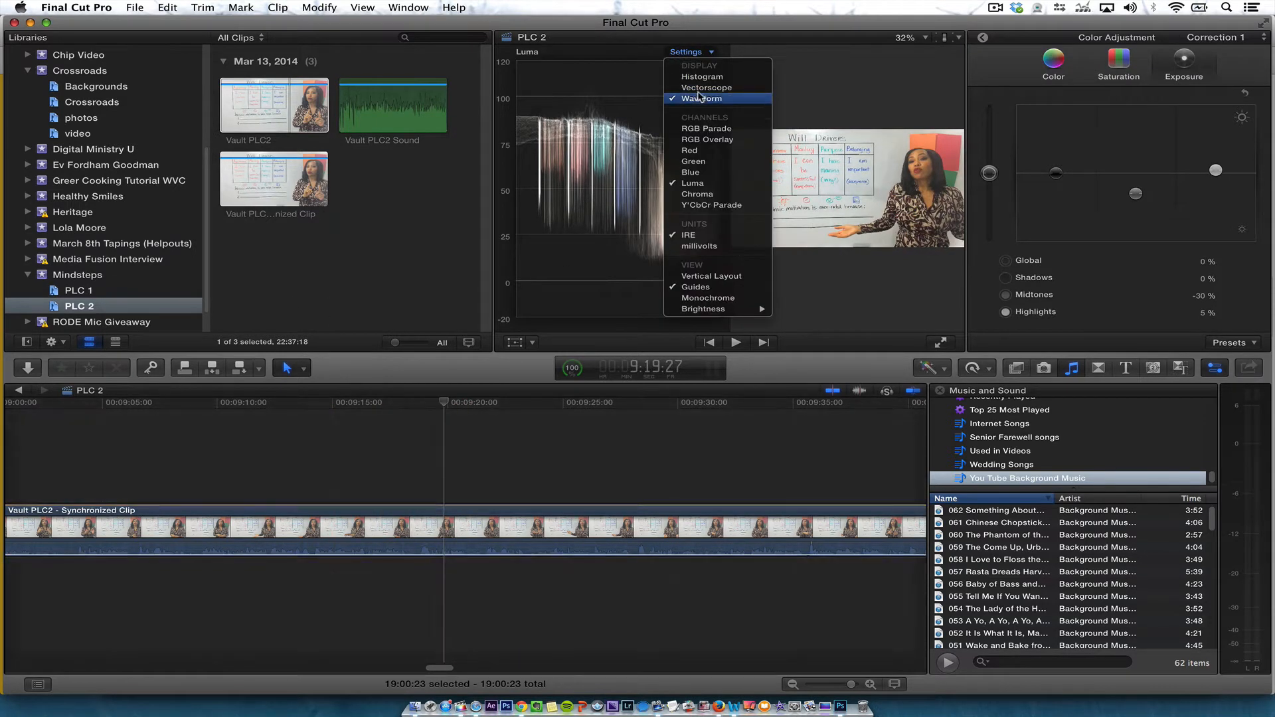
left_click(701, 77)
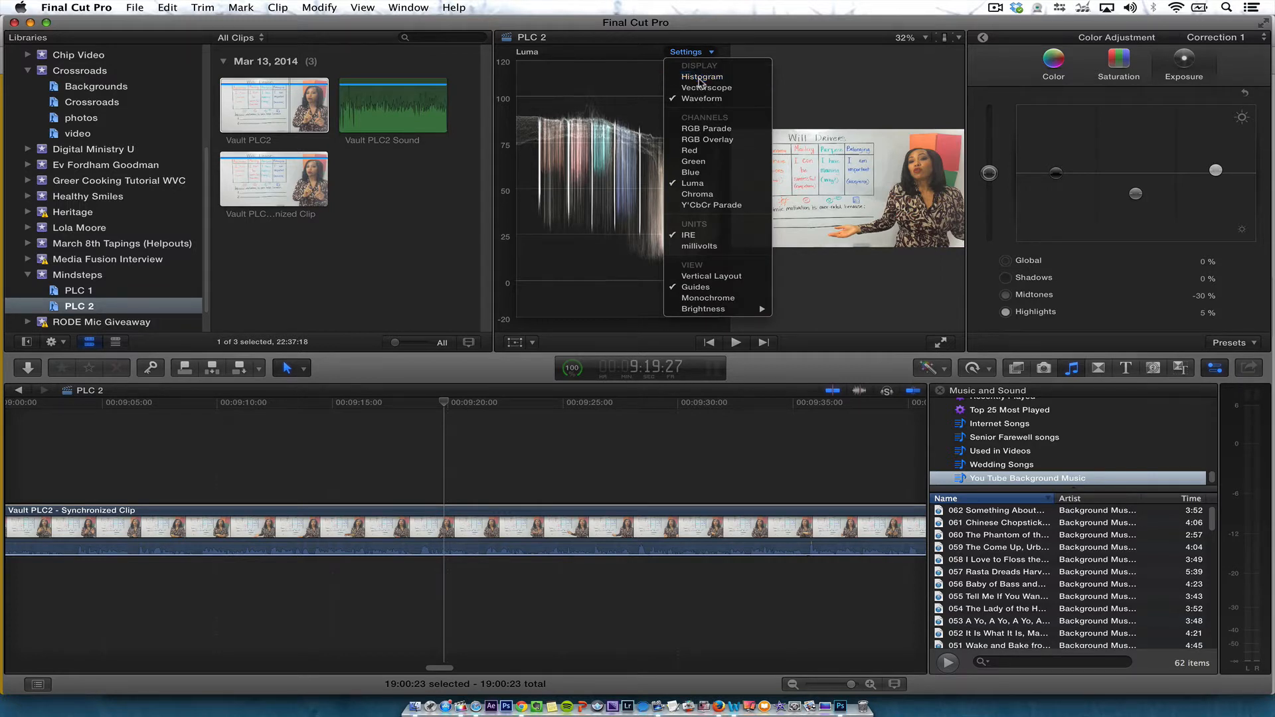
left_click(638, 528)
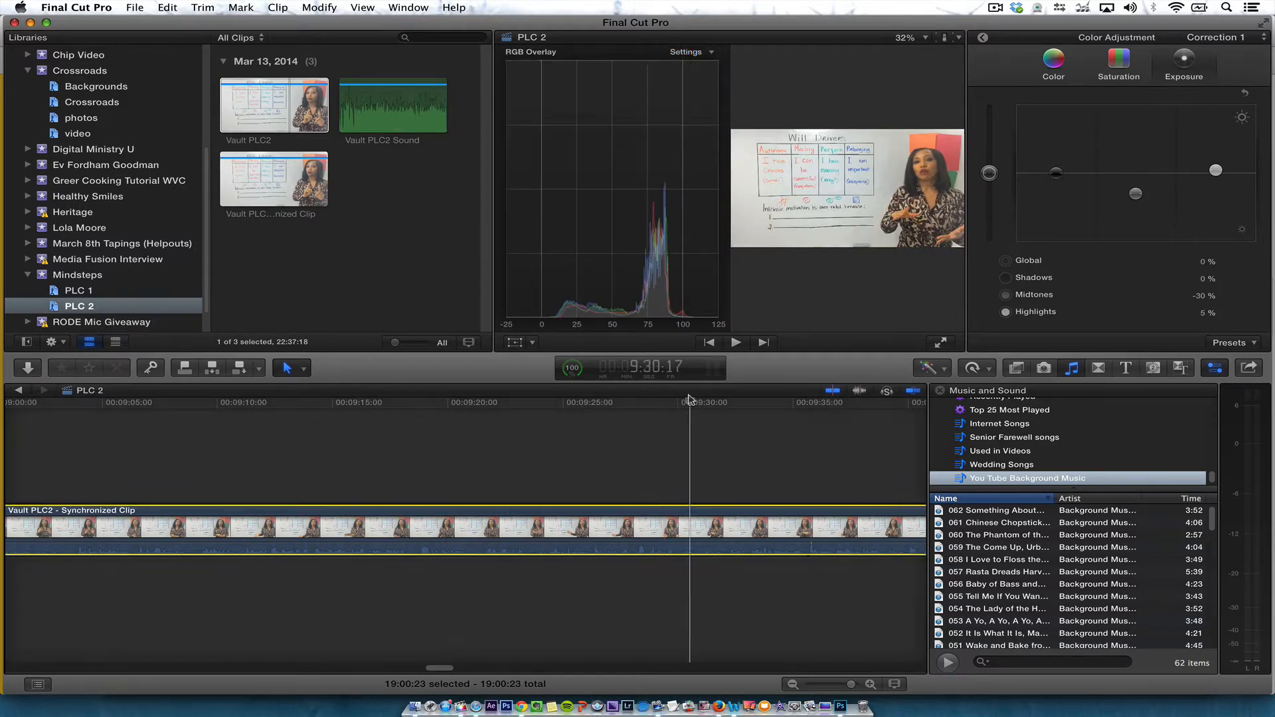
Lower the timeline clip's midtone exposure to -47%
mouse_move(1135, 193)
left_mouse_down()
mouse_move(1141, 226)
mouse_move(1137, 174)
mouse_move(1137, 208)
left_mouse_up()
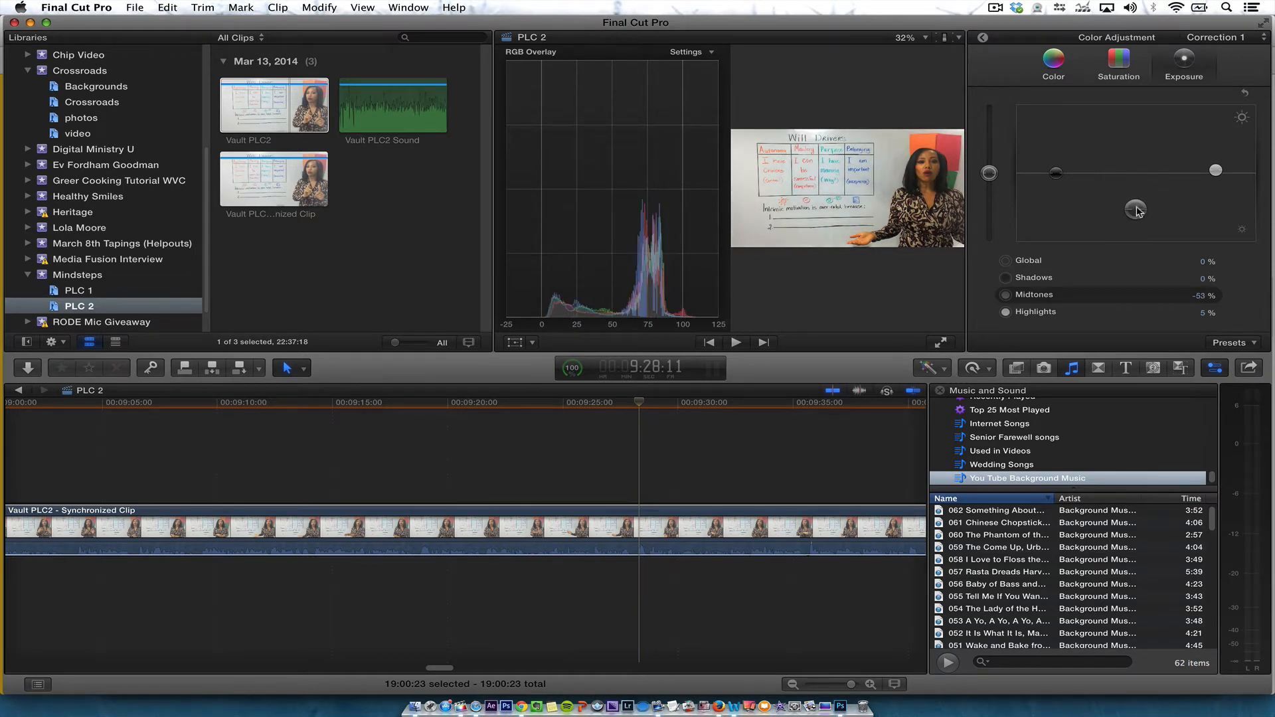
left_click(1180, 65)
Lower the shadows saturation to -3% on the color board
left_click(1122, 64)
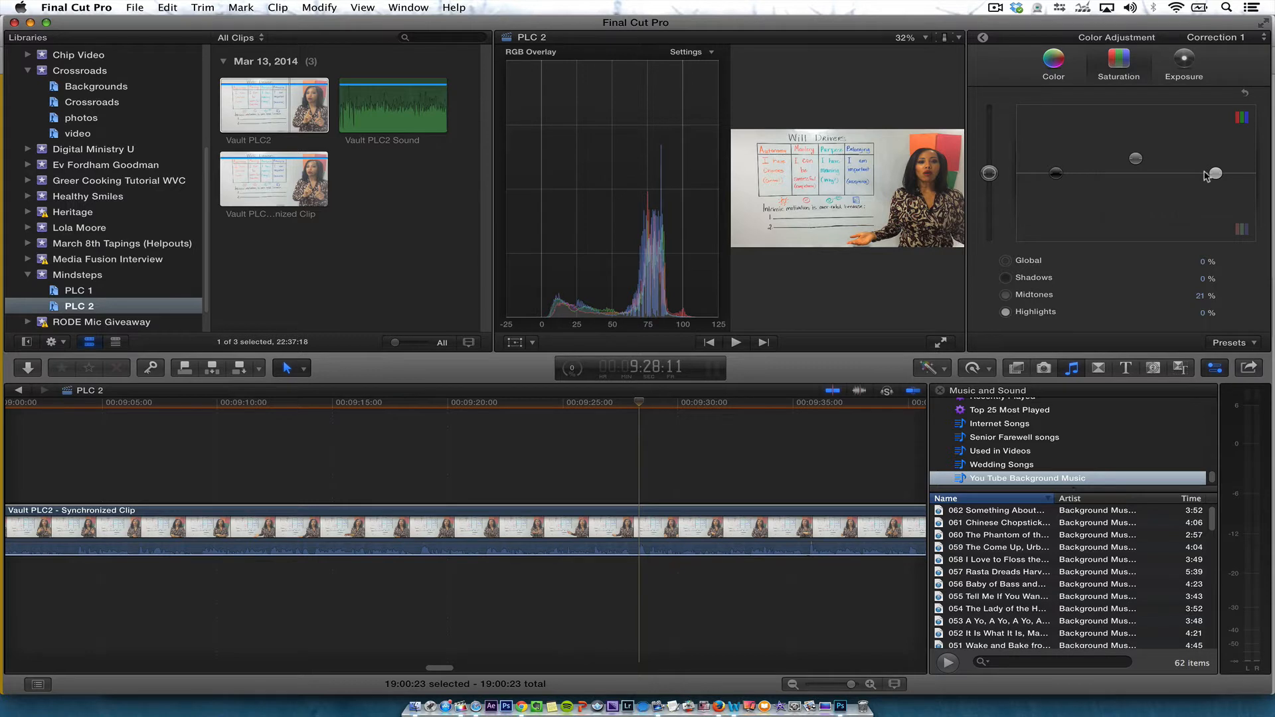
left_click(1033, 296)
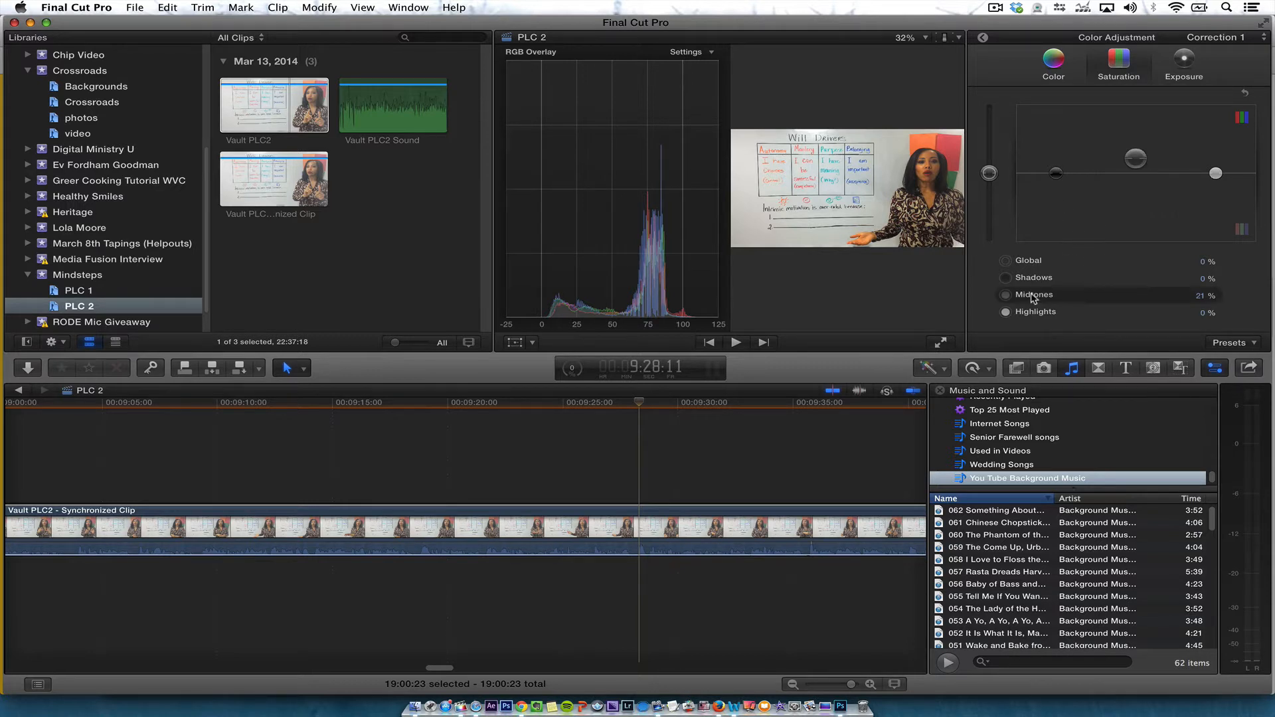
left_click(1027, 278)
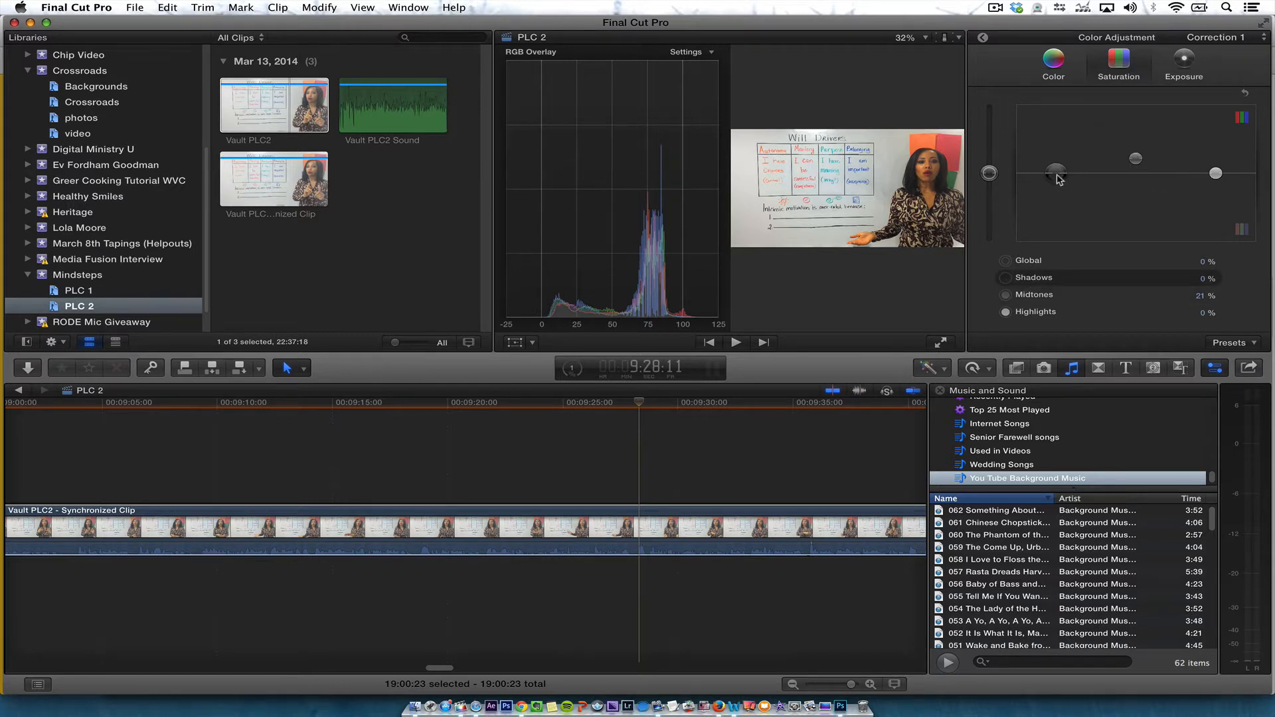
mouse_move(1059, 178)
left_mouse_down()
mouse_move(1070, 245)
mouse_move(1071, 152)
mouse_move(1061, 182)
left_mouse_up()
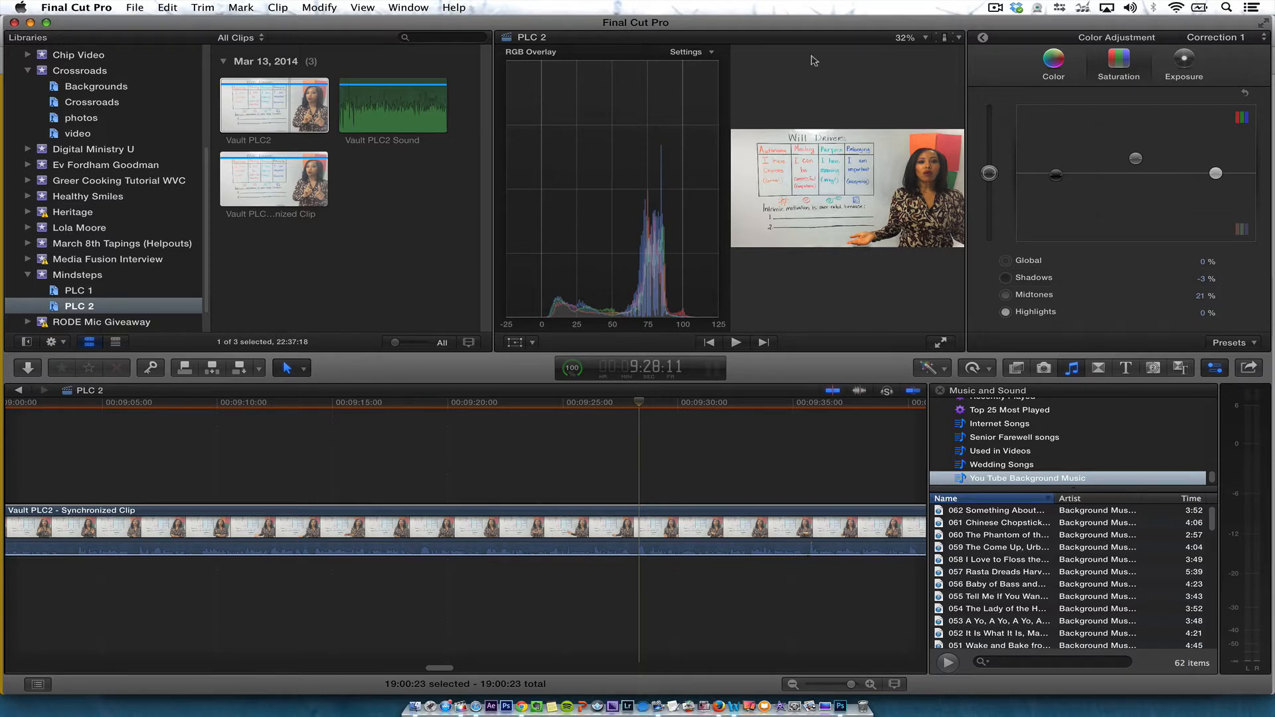
Hide the video scopes and set exposure midtones to -46% and highlights to 27%
left_click(959, 38)
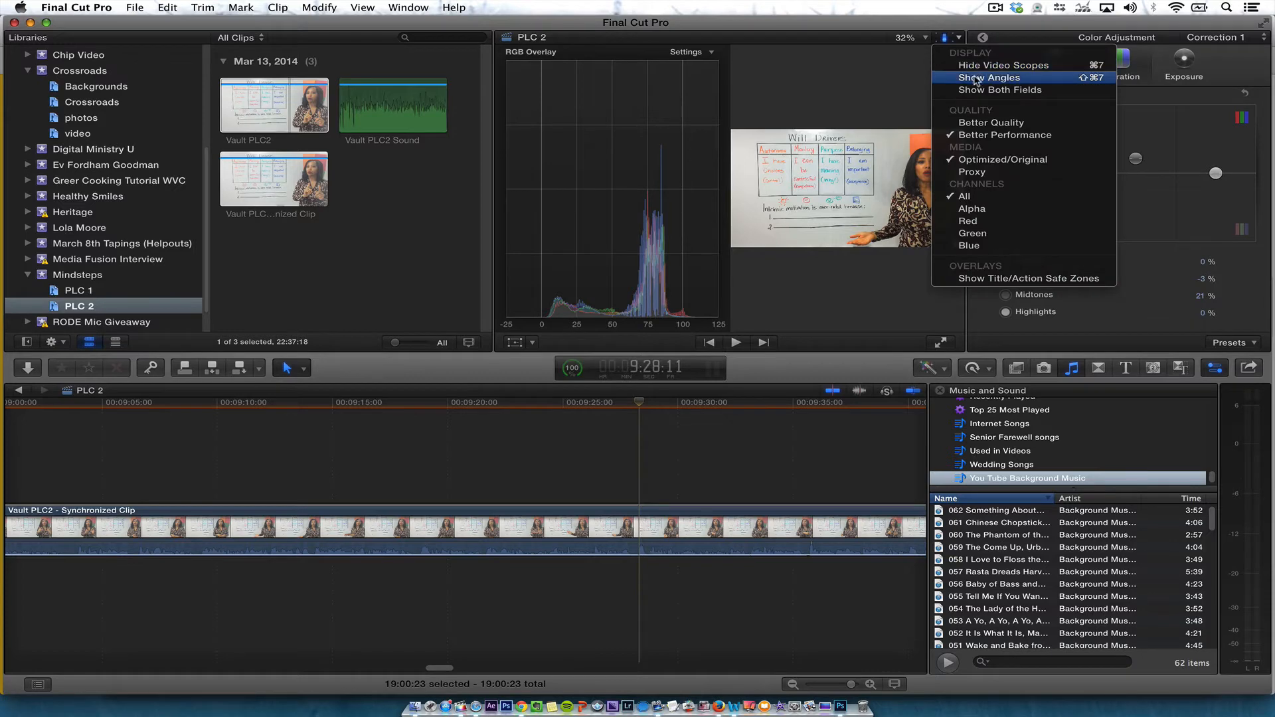
left_click(981, 65)
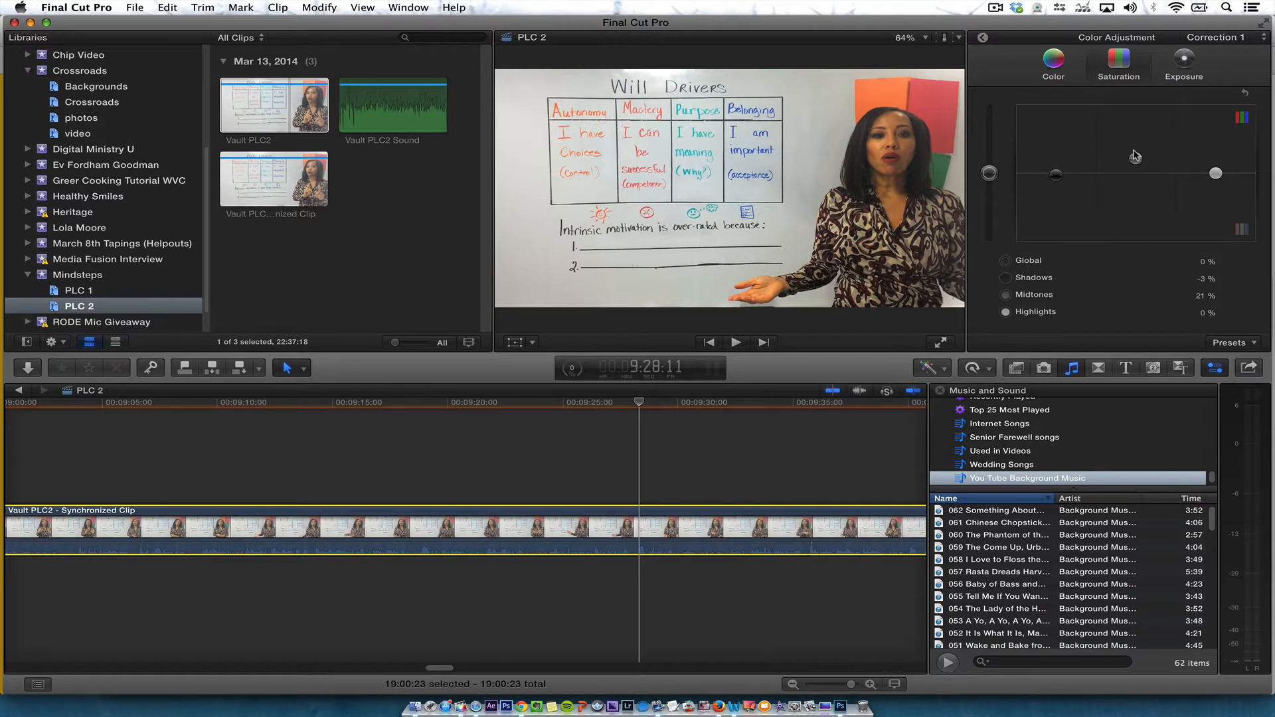
left_click(1184, 63)
mouse_move(1138, 210)
left_mouse_down()
mouse_move(1136, 173)
mouse_move(1139, 208)
left_mouse_up()
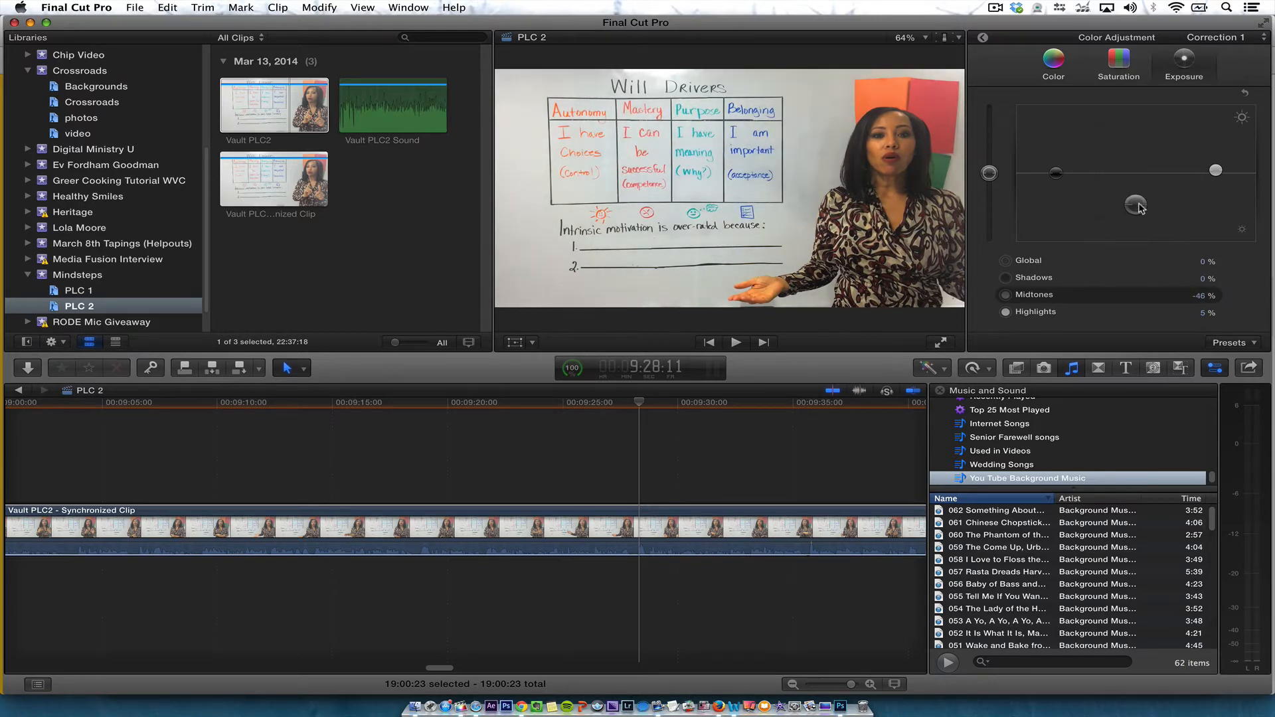
left_click_drag(1215, 170, 1219, 157)
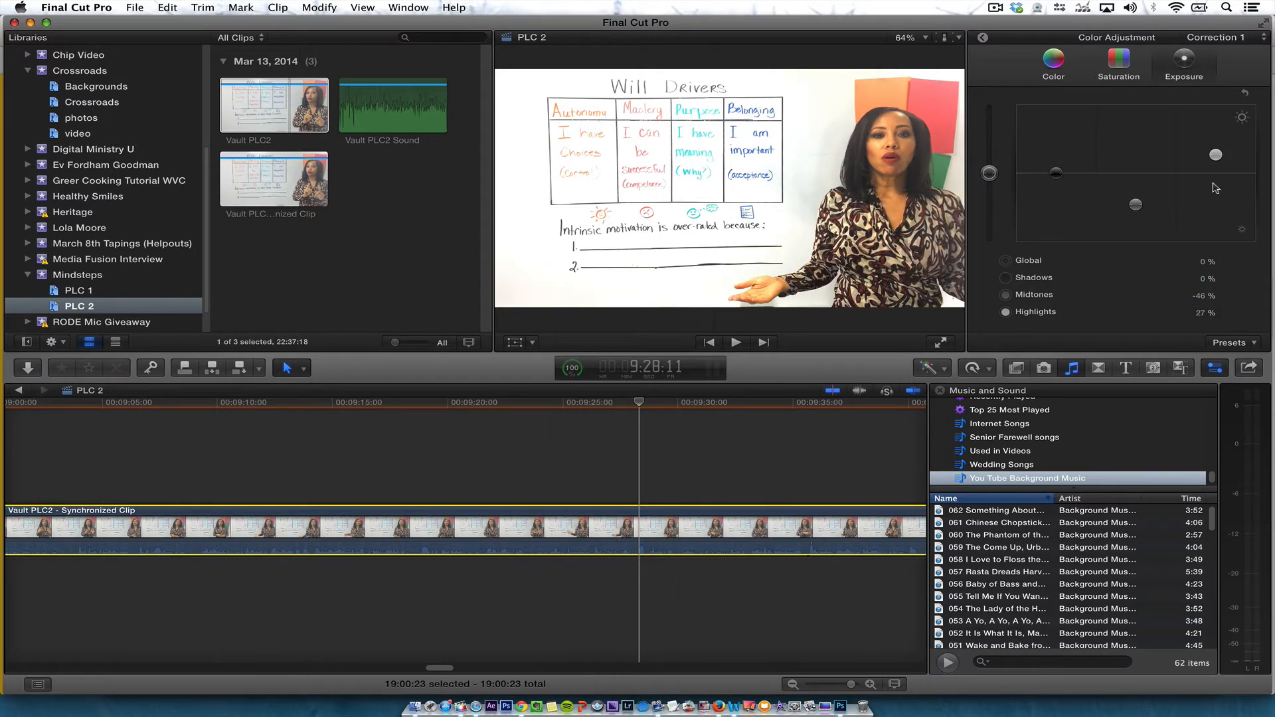
Set the timeline clip's highlights exposure to 21% on the color board
left_click_drag(1215, 154, 1216, 160)
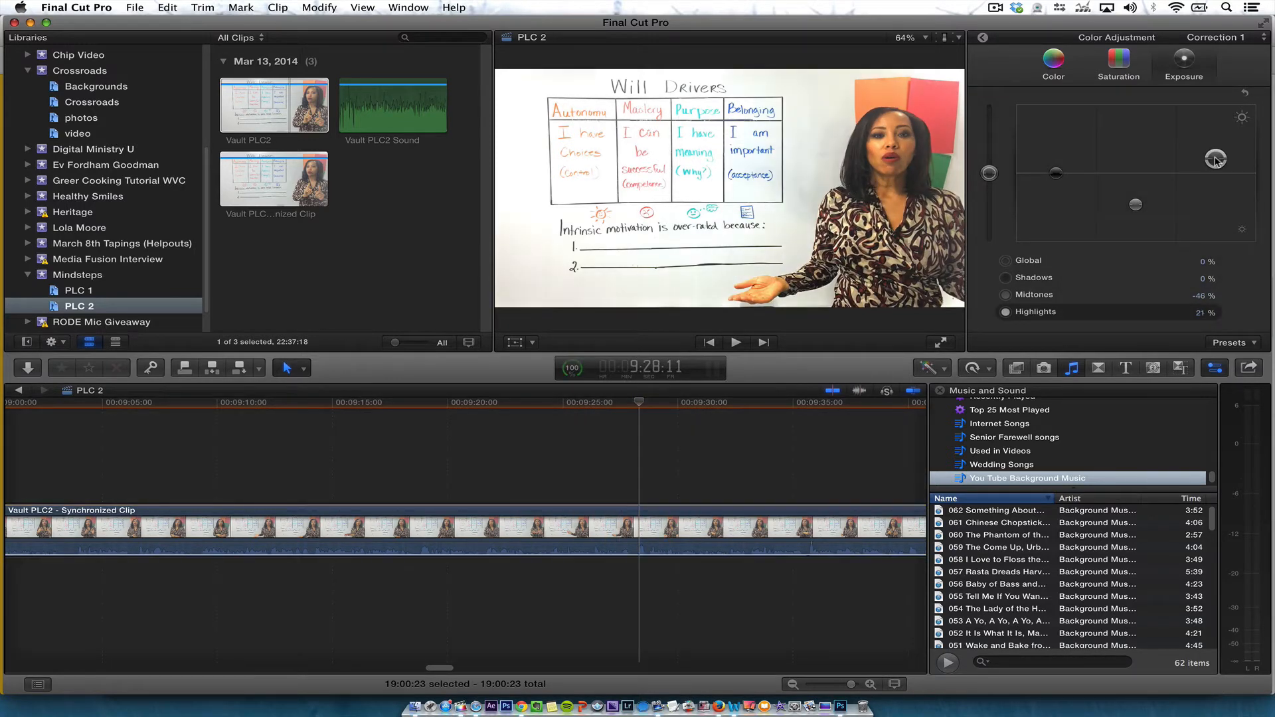
left_click(536, 410)
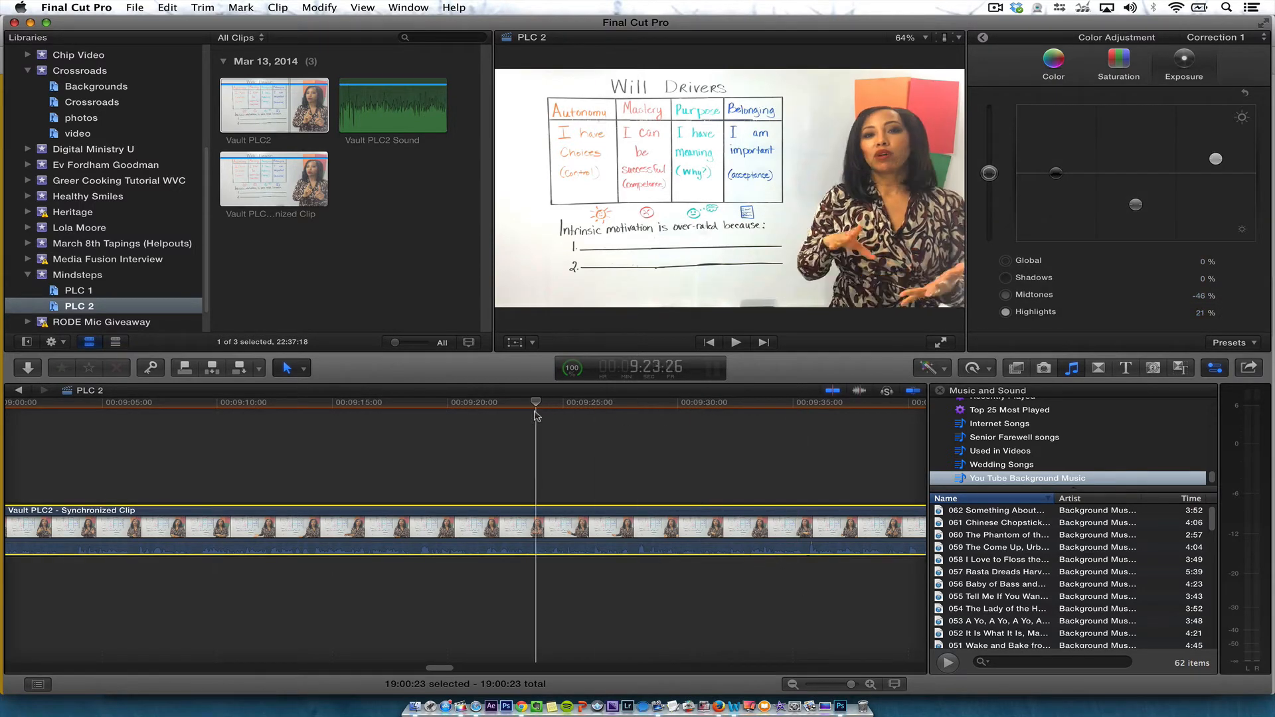
left_click(465, 422)
Reselect the synchronized clip in the timeline and set its midtones exposure to -35%
left_click(286, 105)
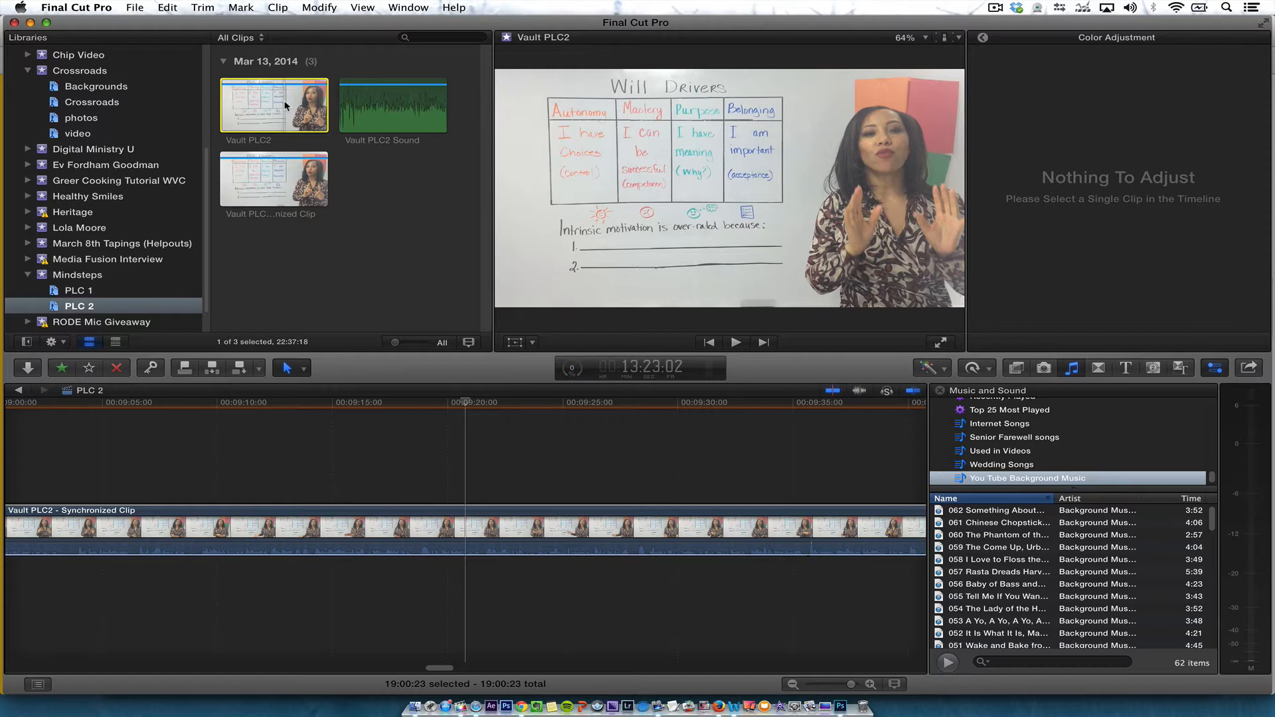
left_click(292, 179)
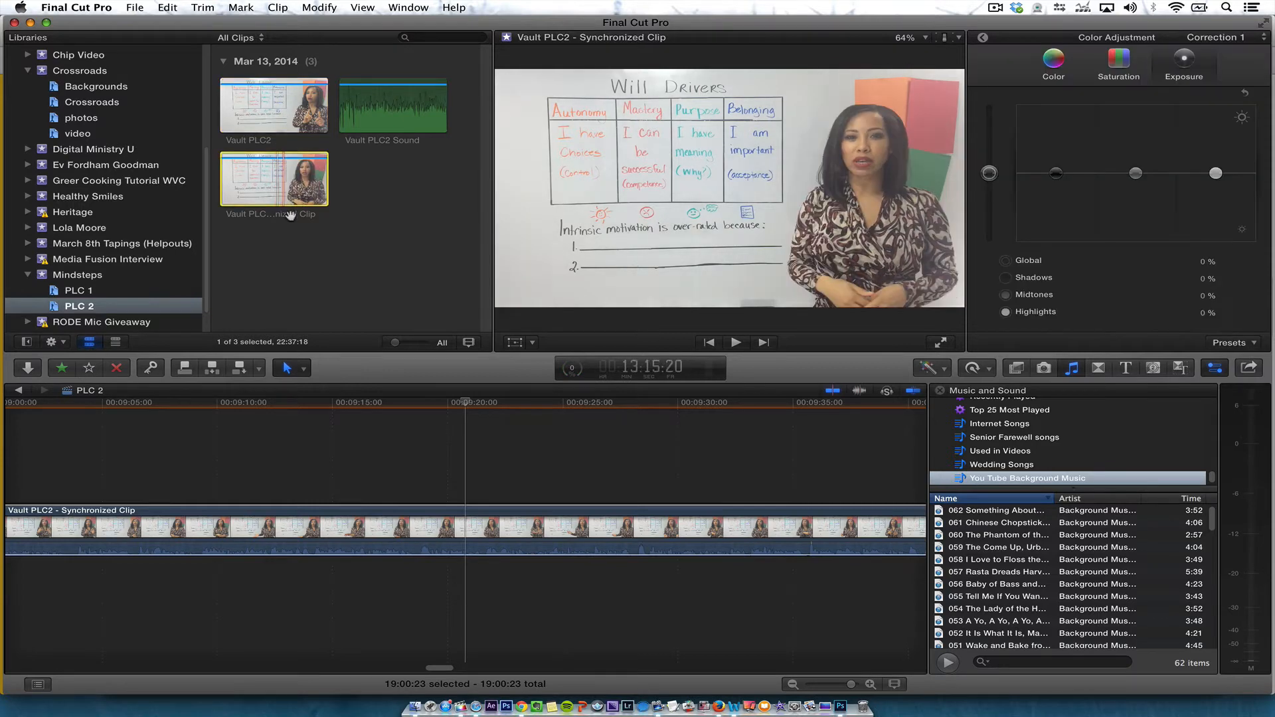
left_click(335, 525)
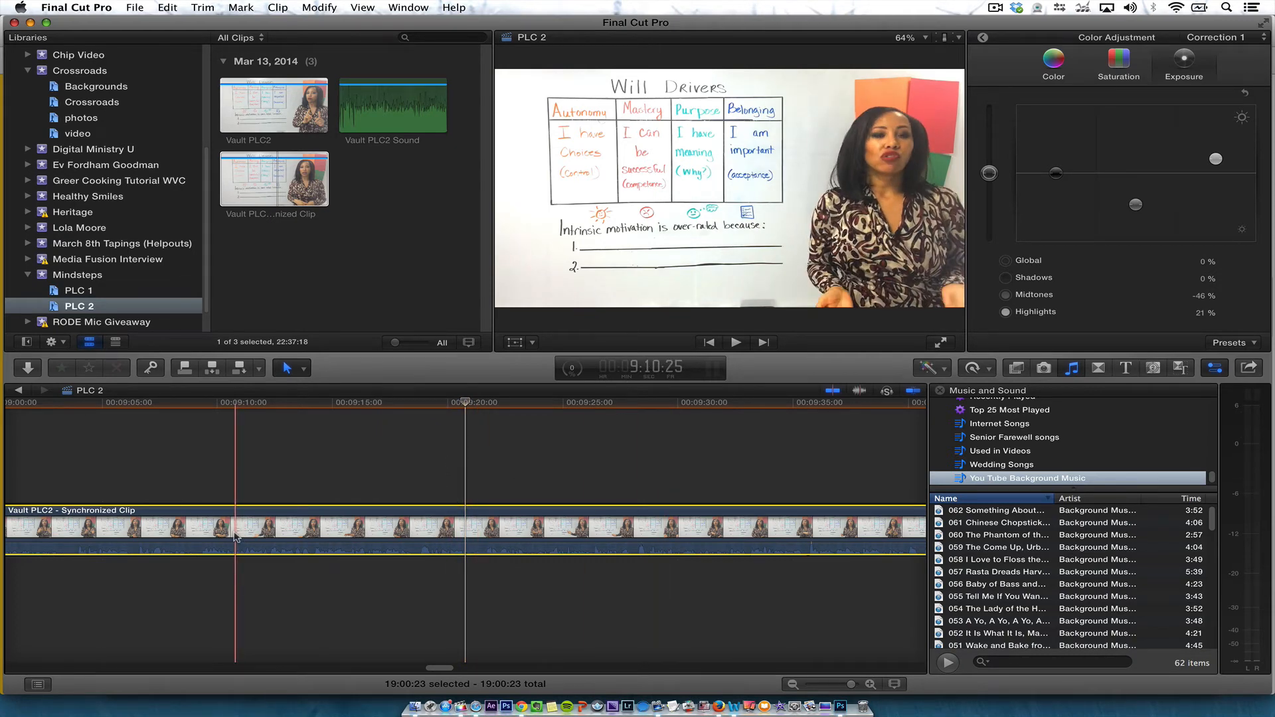
key("shift+z")
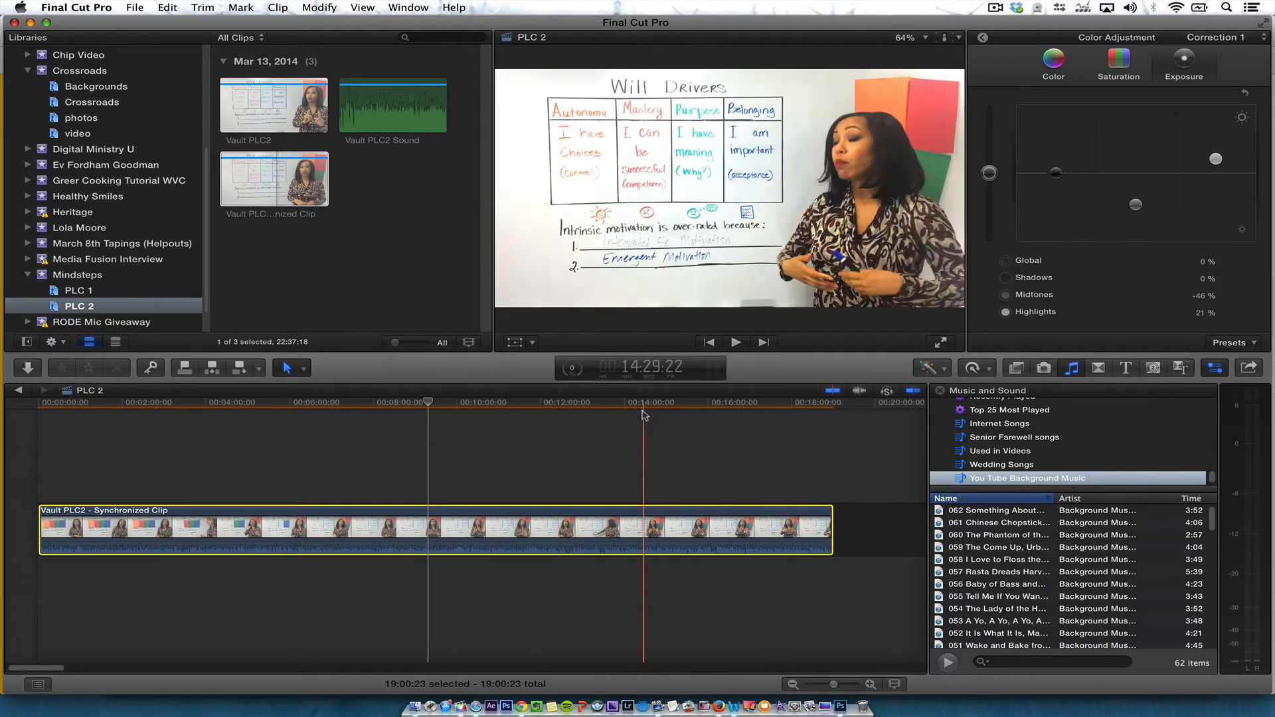
left_click_drag(1136, 207, 1136, 207)
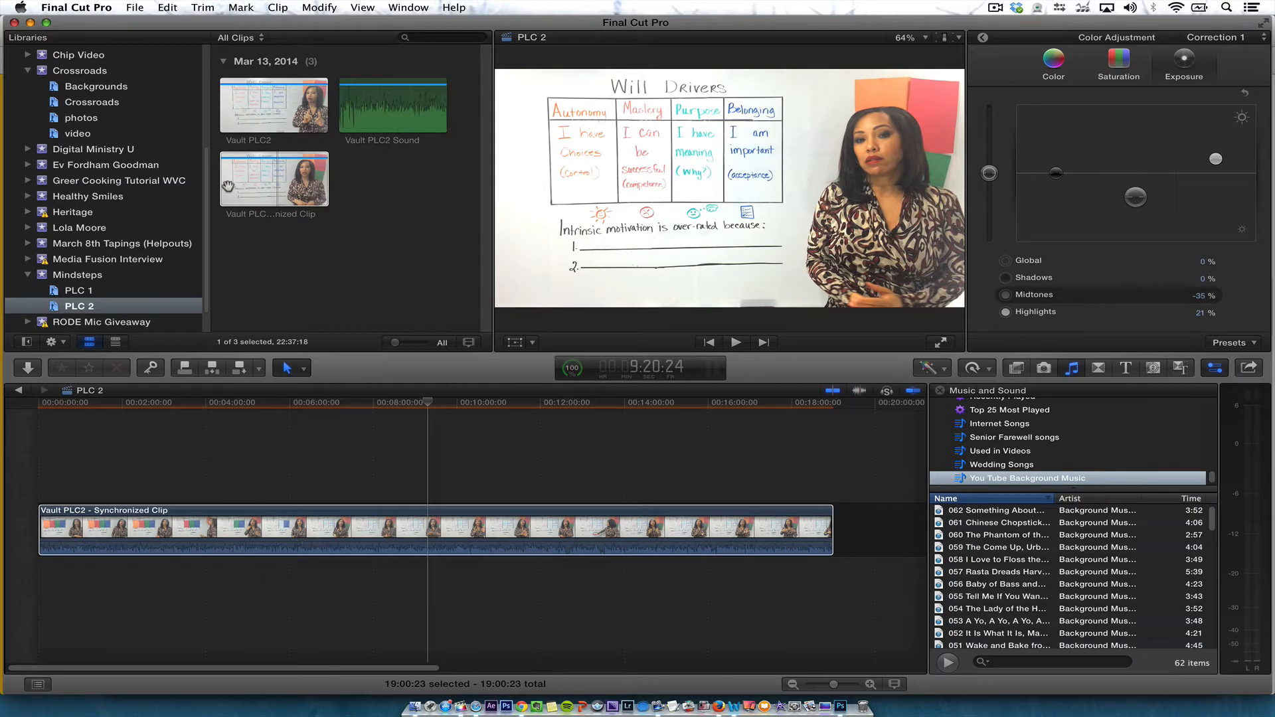
Browse the Mindsteps event and the PLC projects to examine the available clips
left_click(90, 290)
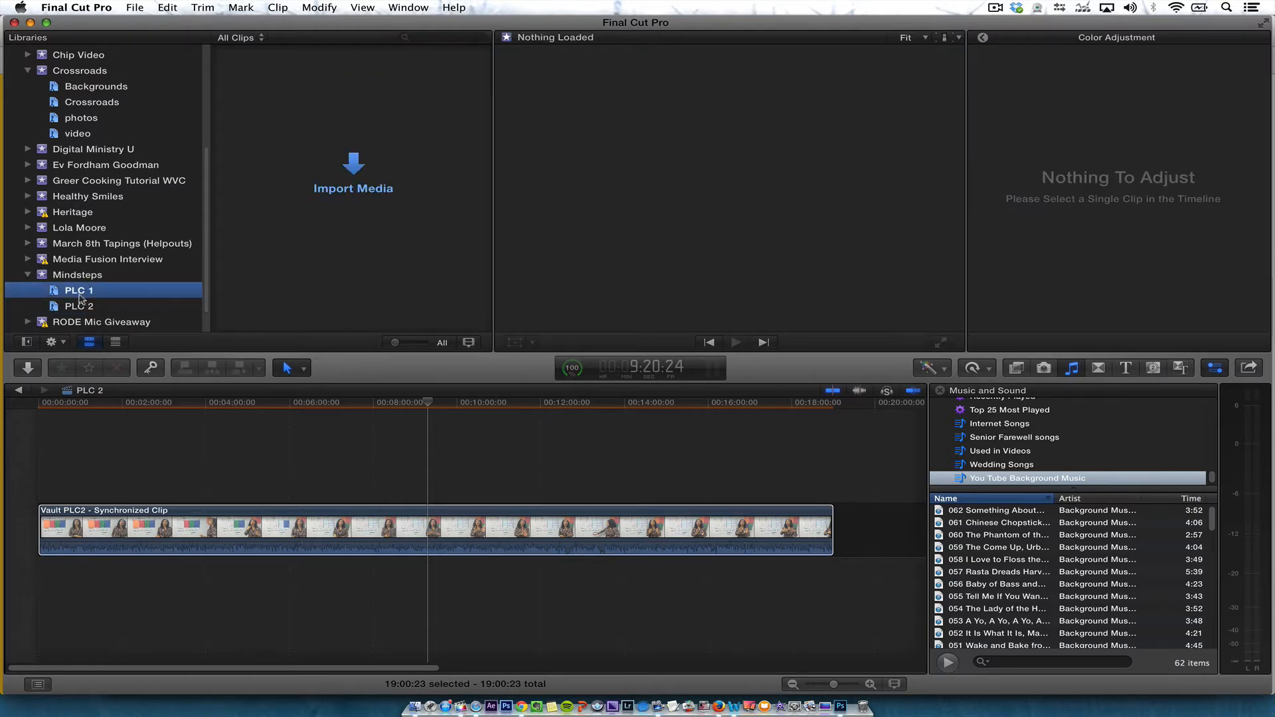
left_click(78, 275)
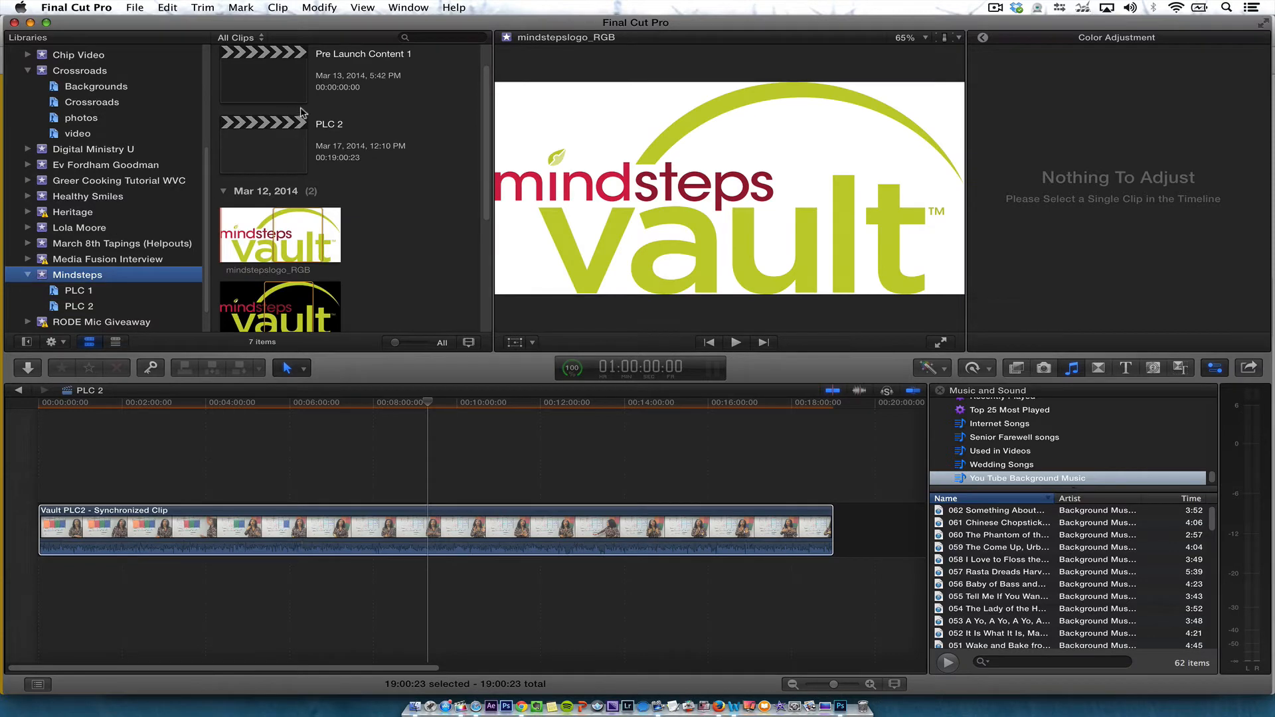
left_click(237, 63)
scroll(470, 264, "down", 5)
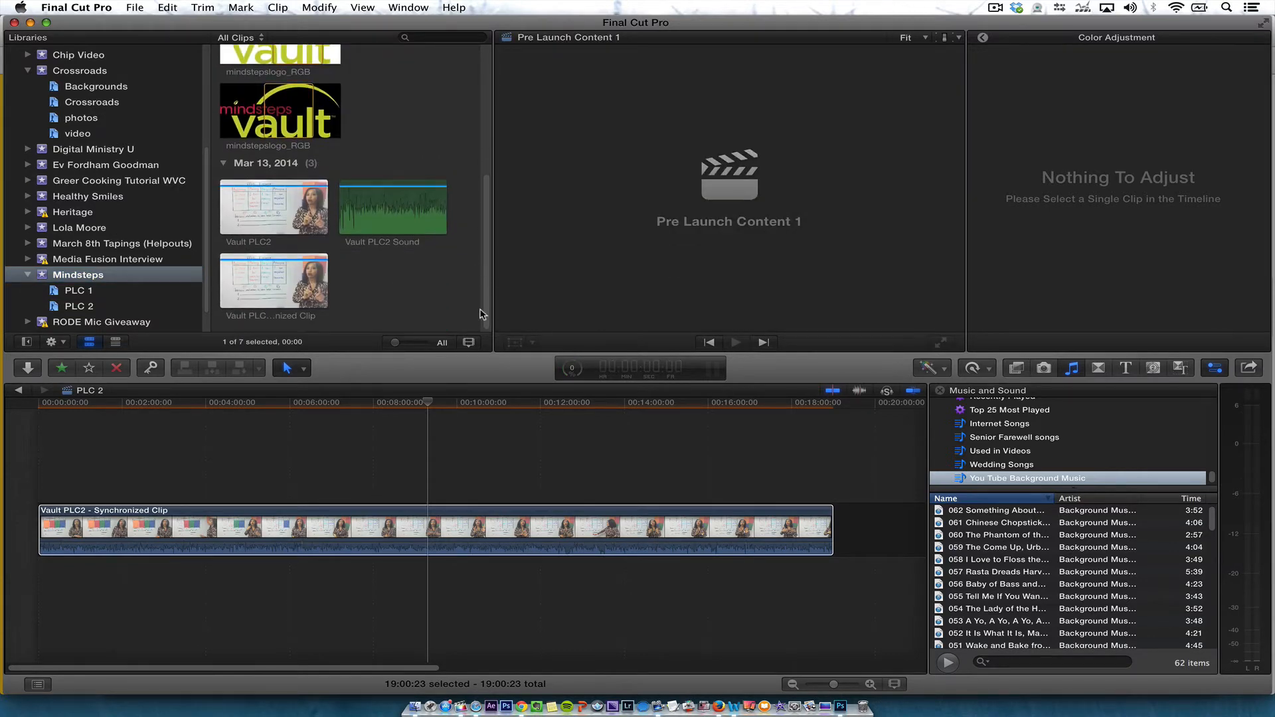
scroll(470, 264, "up", 8)
scroll(368, 206, "down", 1)
left_click(78, 306)
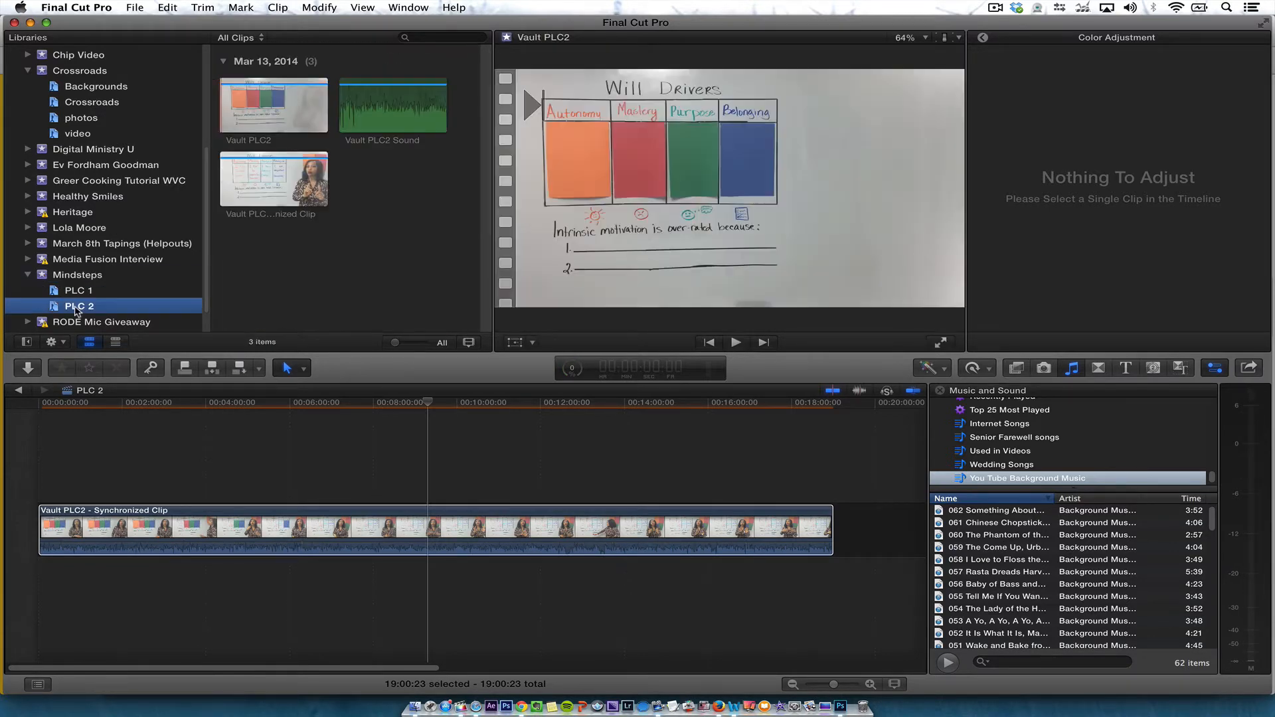
left_click(276, 176)
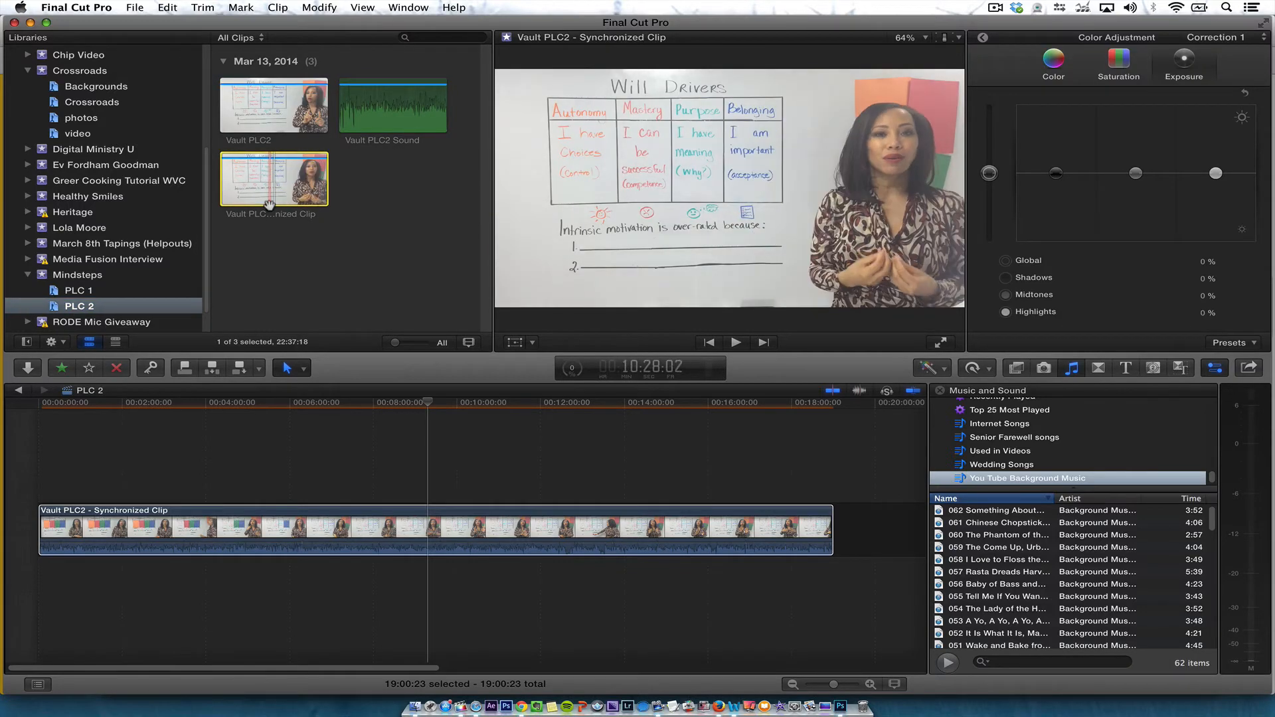
left_click(312, 520)
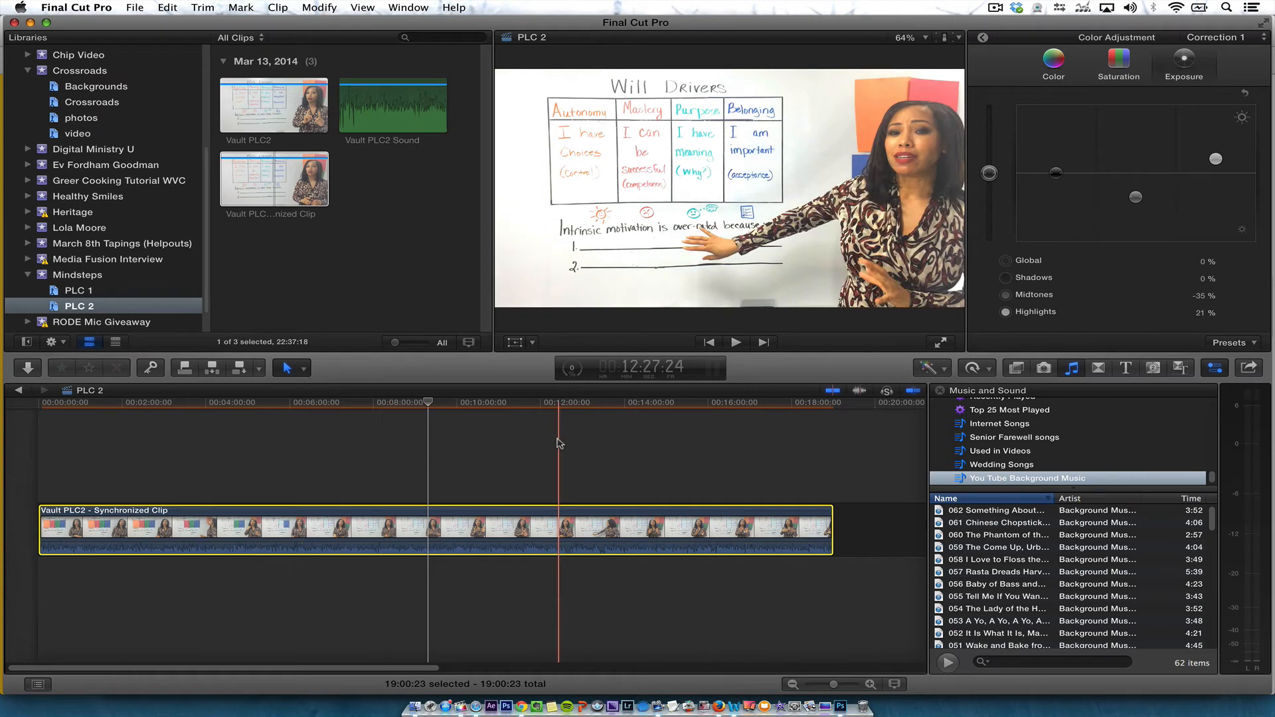
Add the mindstepslogo_RGB logo as a connected clip above the start of the video in the timeline
left_click(91, 276)
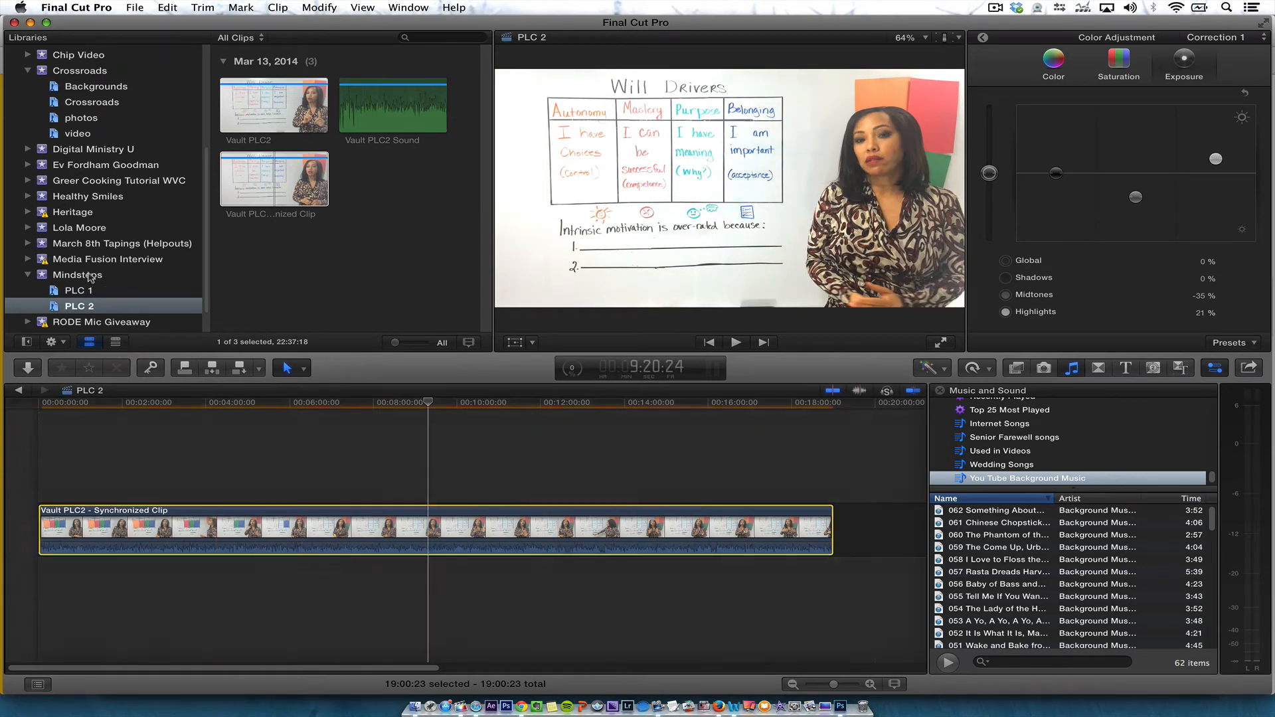
left_click(322, 212)
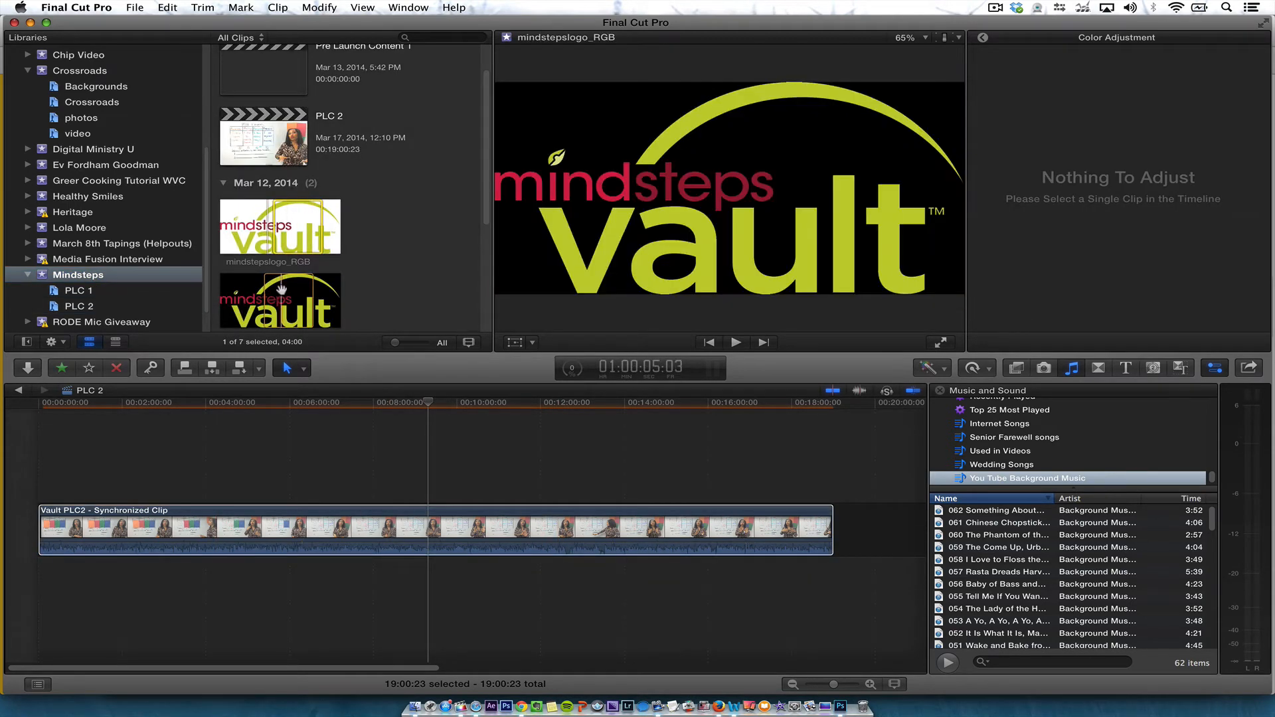
scroll(343, 312, "down", 1)
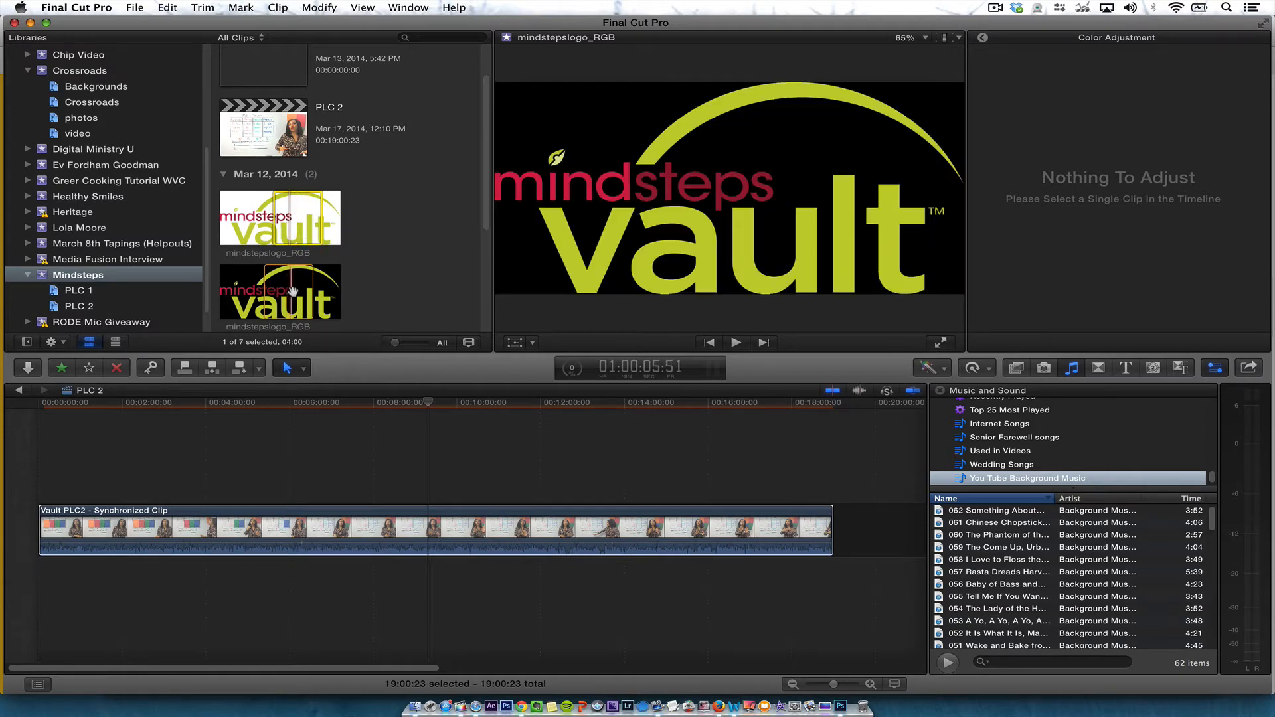
left_click_drag(281, 287, 278, 299)
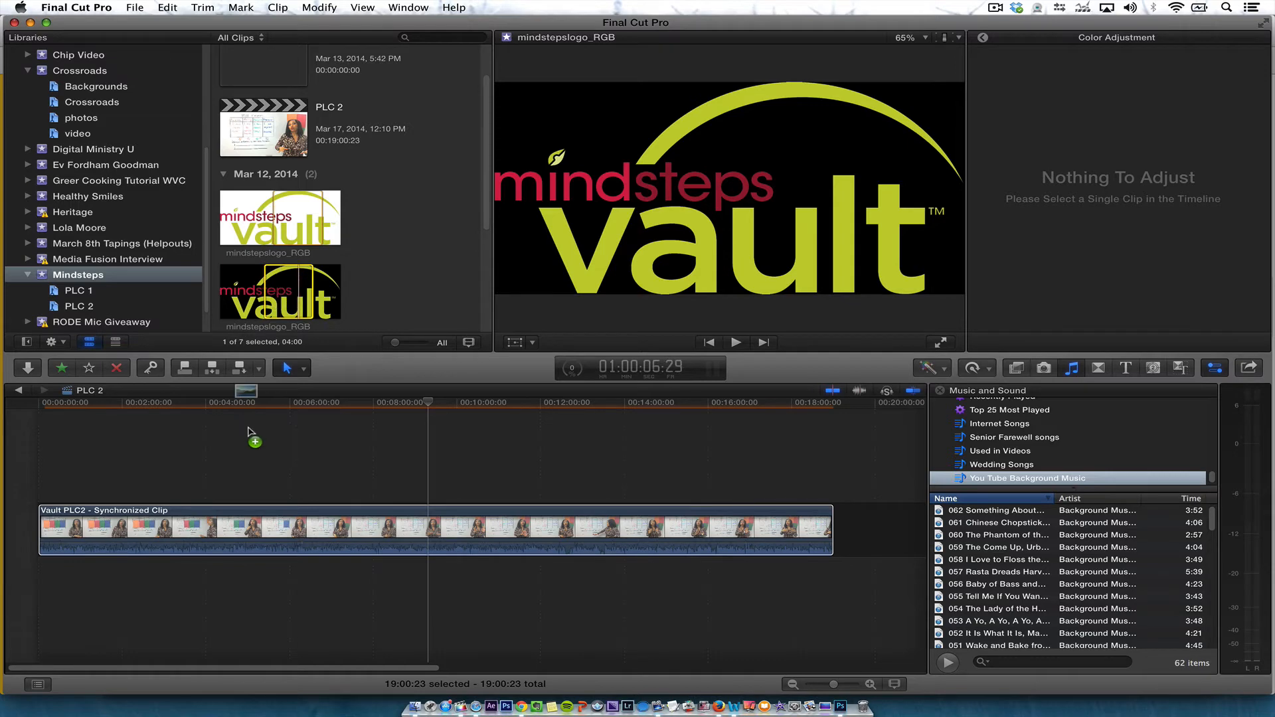
left_click_drag(248, 432, 39, 465)
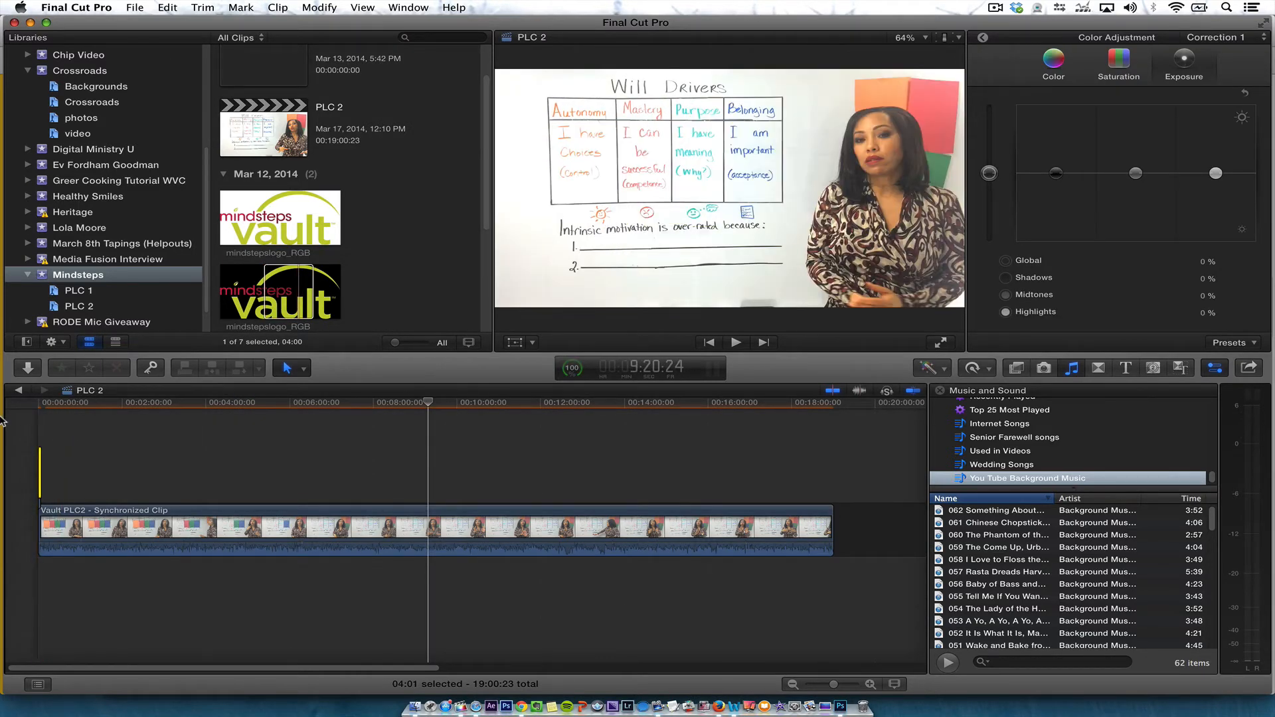
Select the logo clip at the start of the timeline and turn on the viewer's Transform controls
key("super+equal")
key("super+equal")
key("super+equal")
key("super+equal")
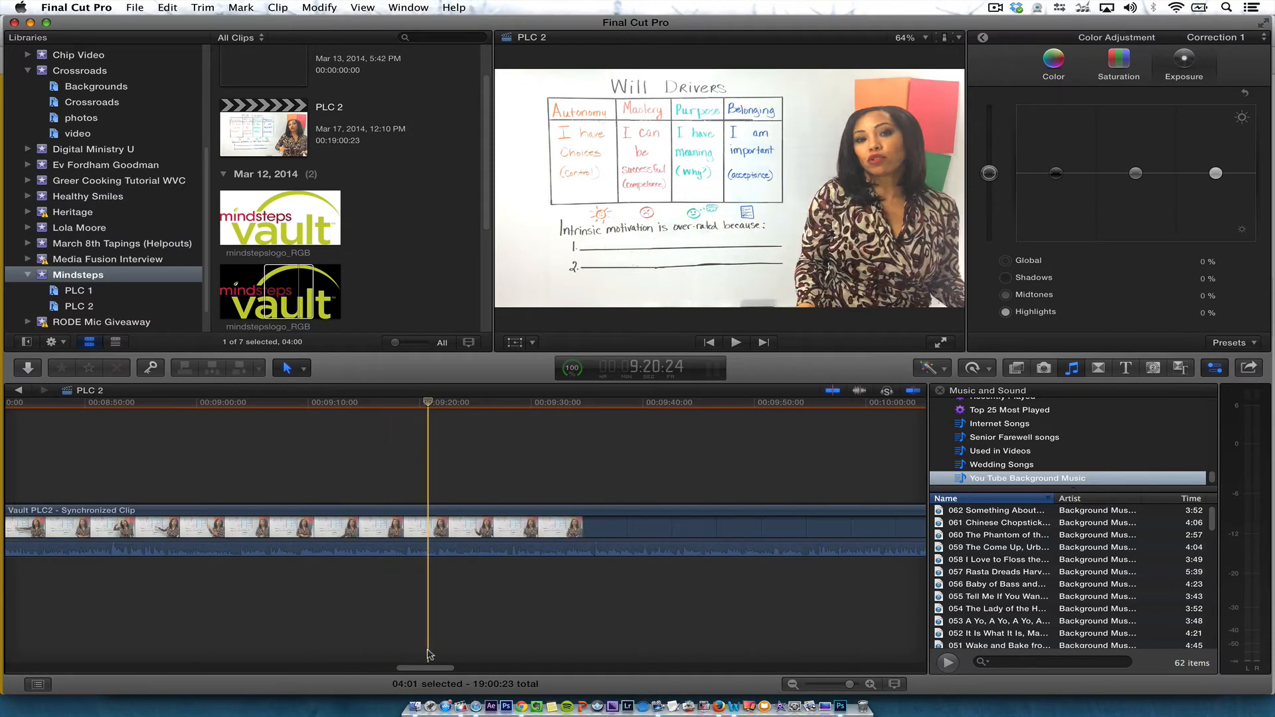
left_click_drag(428, 667, 40, 668)
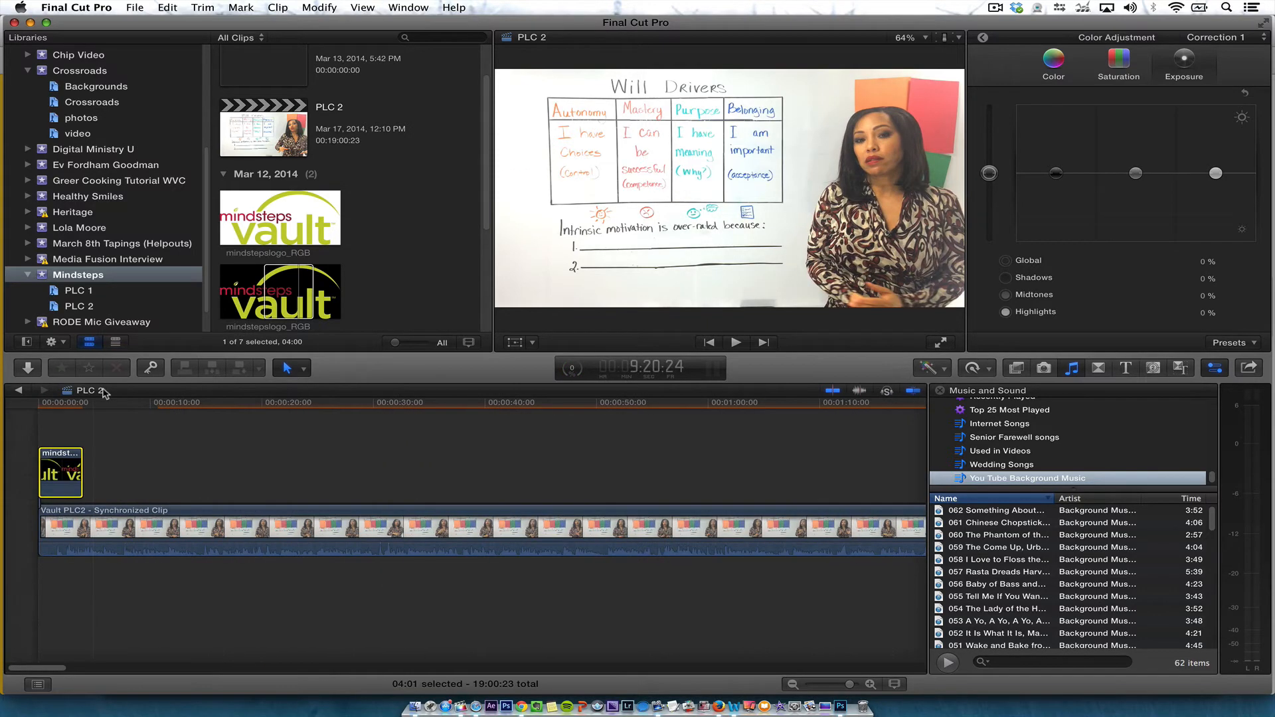
left_click(52, 415)
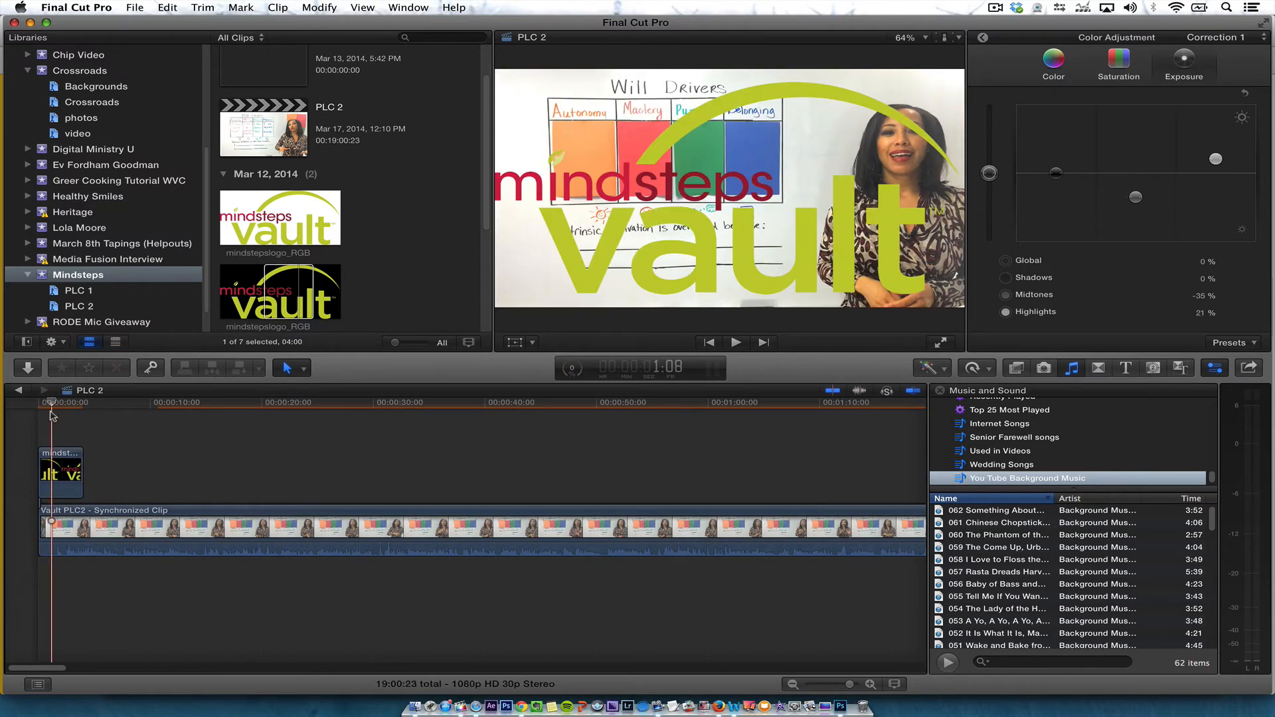
left_click(53, 470)
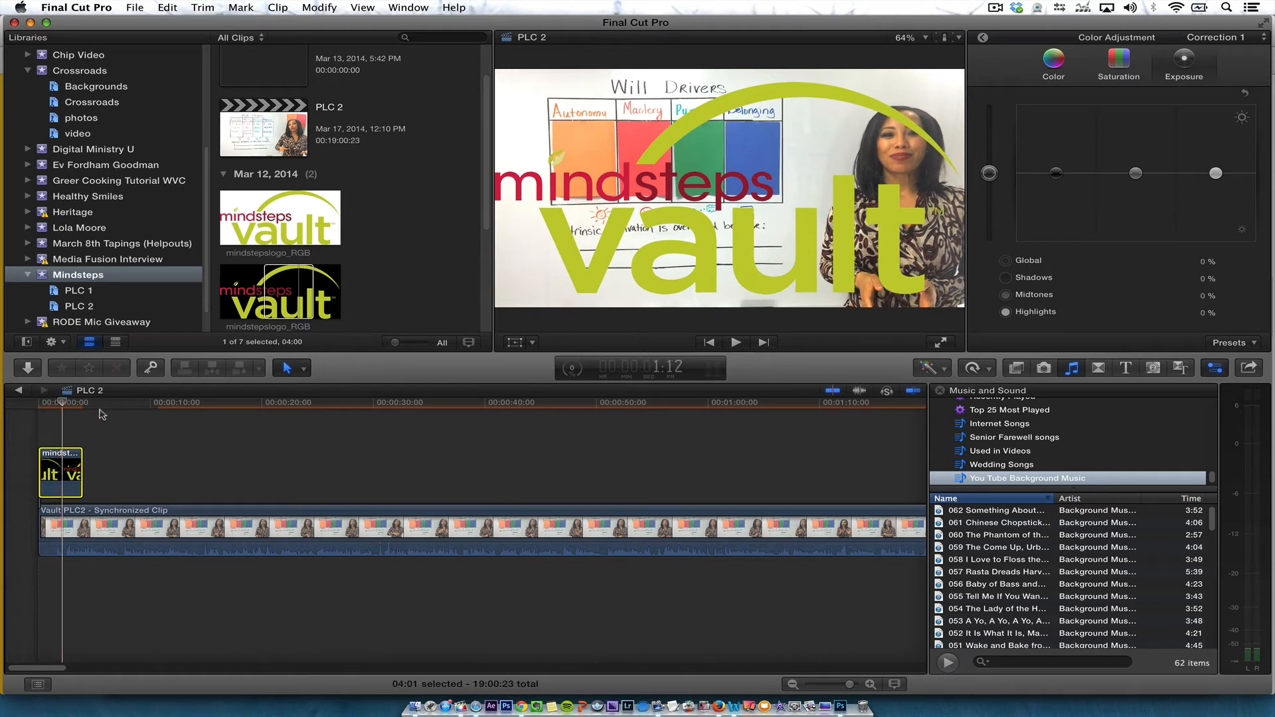
left_click(514, 343)
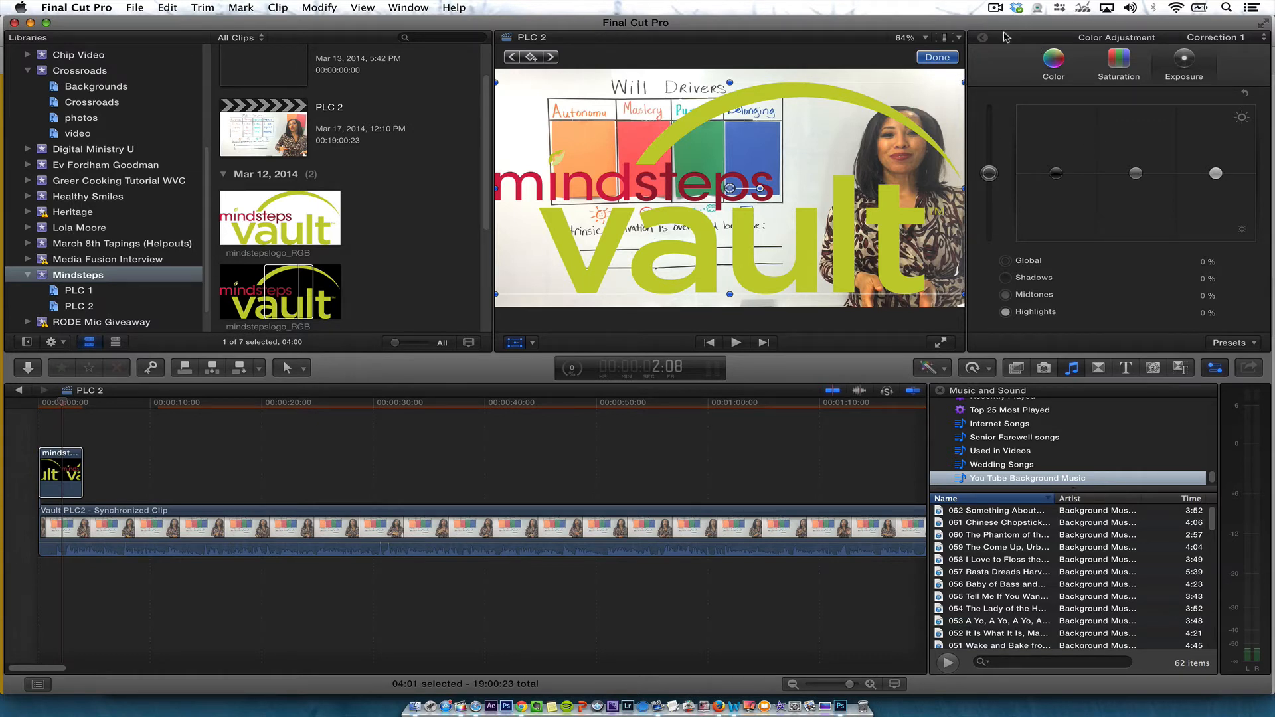
Shrink the logo to 20% scale and move it to the lower-left corner of the frame
left_click(980, 38)
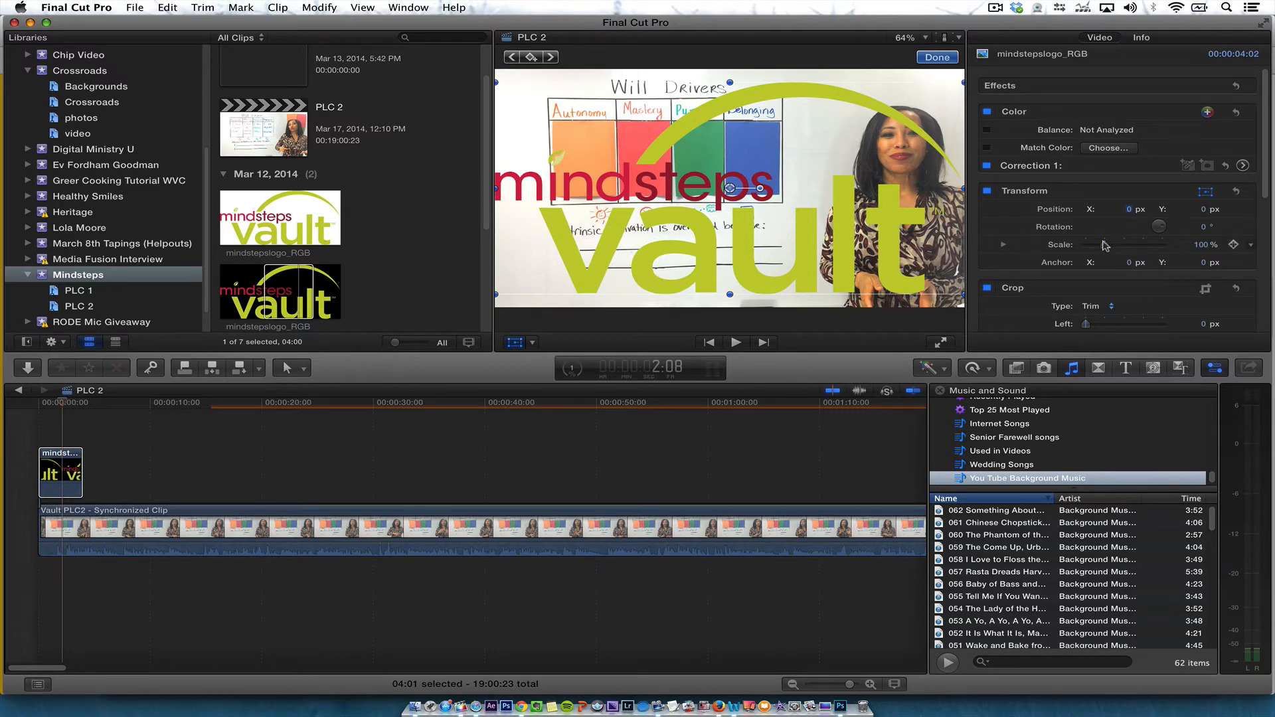
left_click_drag(1105, 245, 1091, 249)
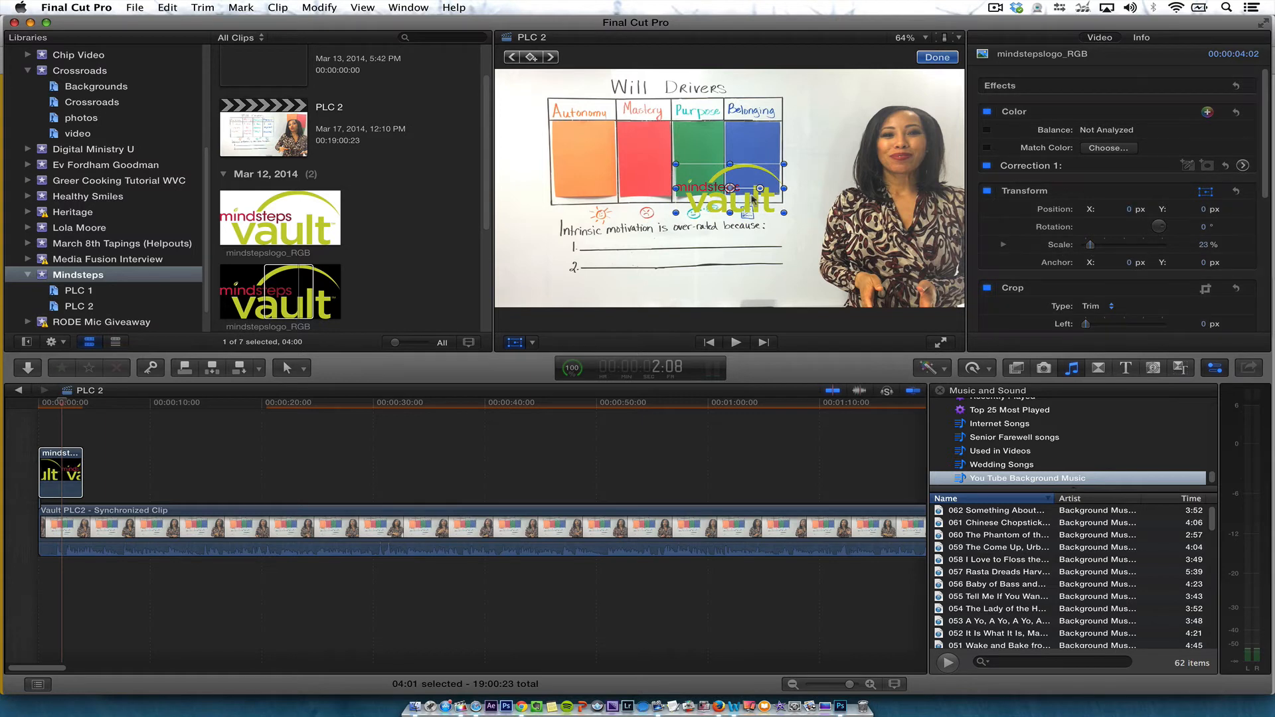
left_click_drag(740, 205, 571, 292)
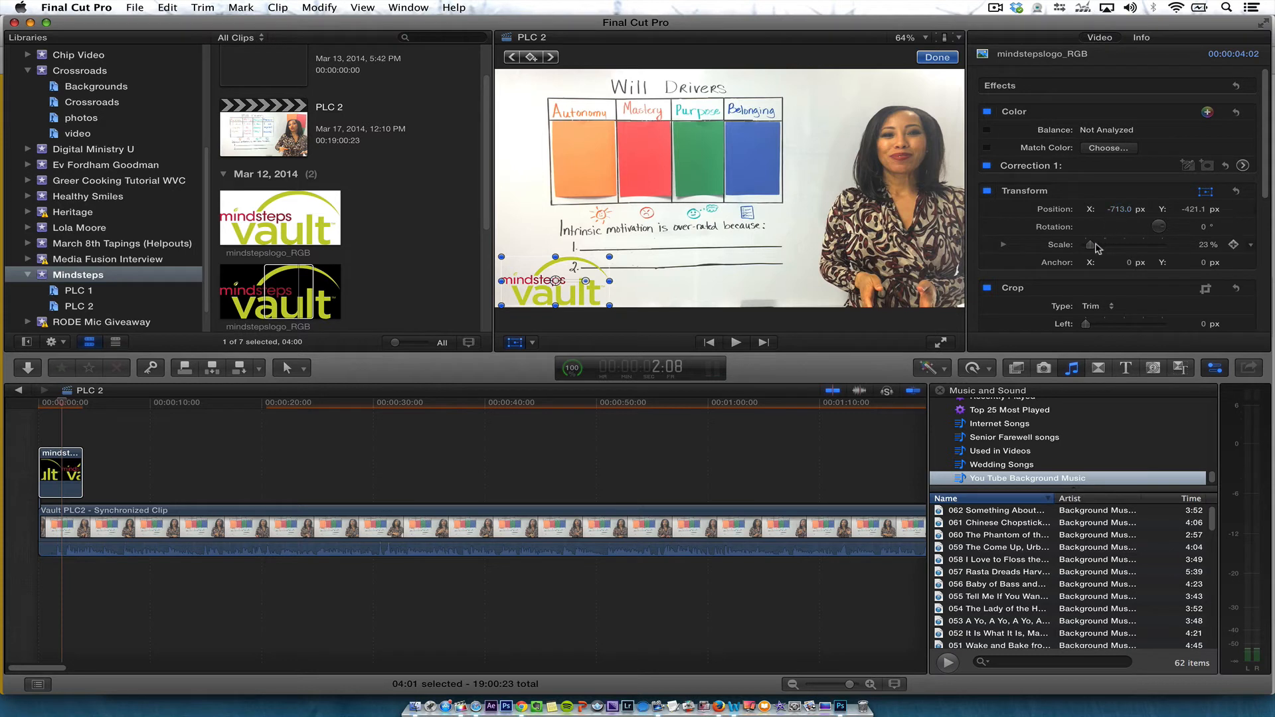
left_click_drag(1095, 248, 1094, 247)
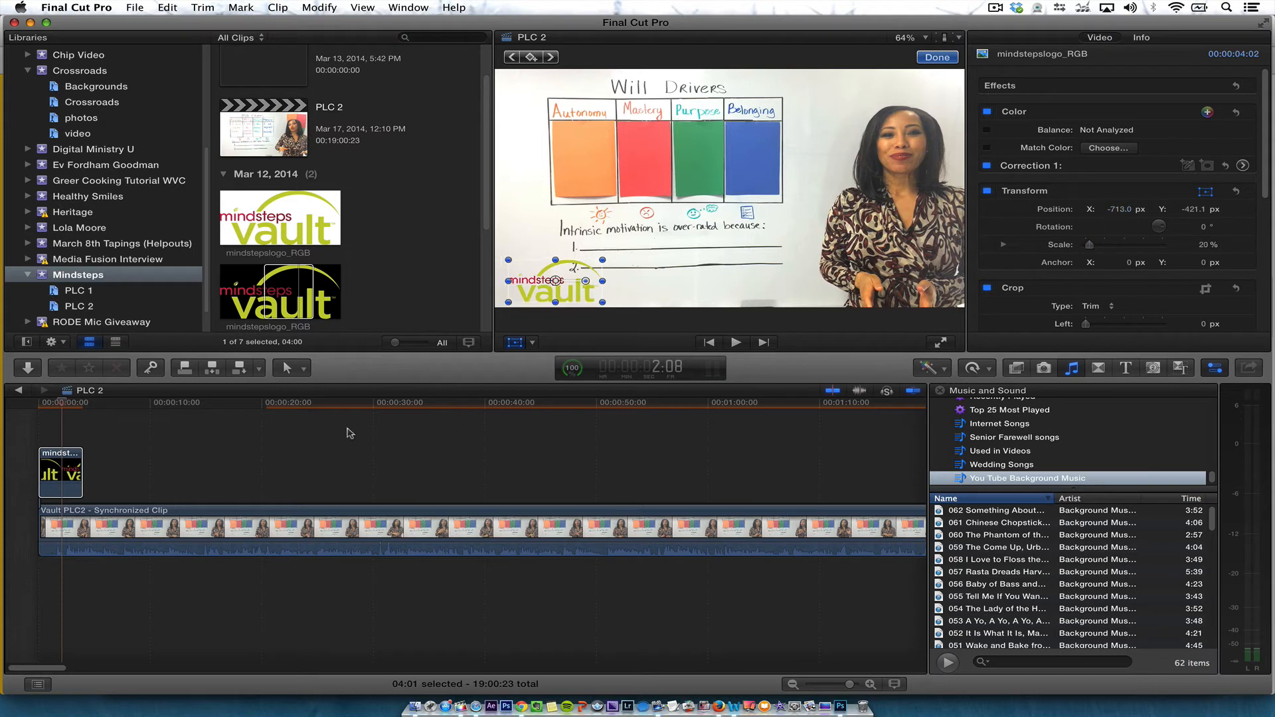
Play the start of the timeline to review the logo overlay
left_click_drag(60, 404, 1, 404)
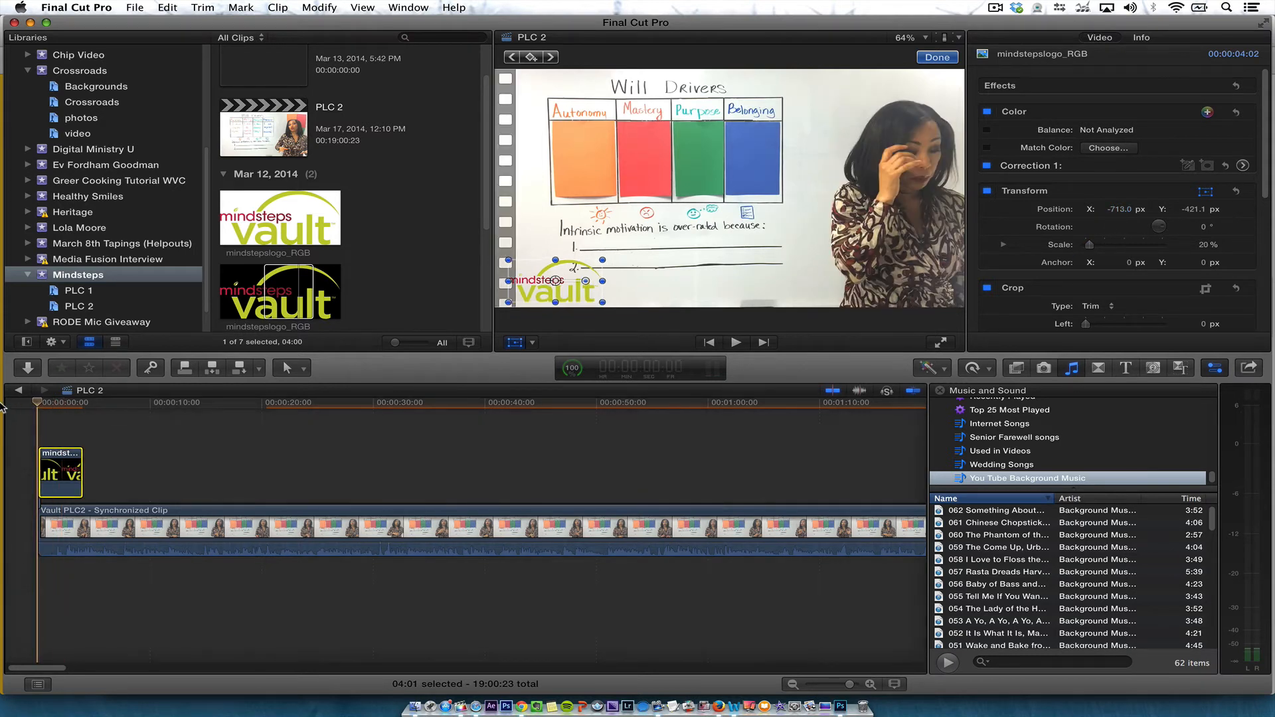
key("space")
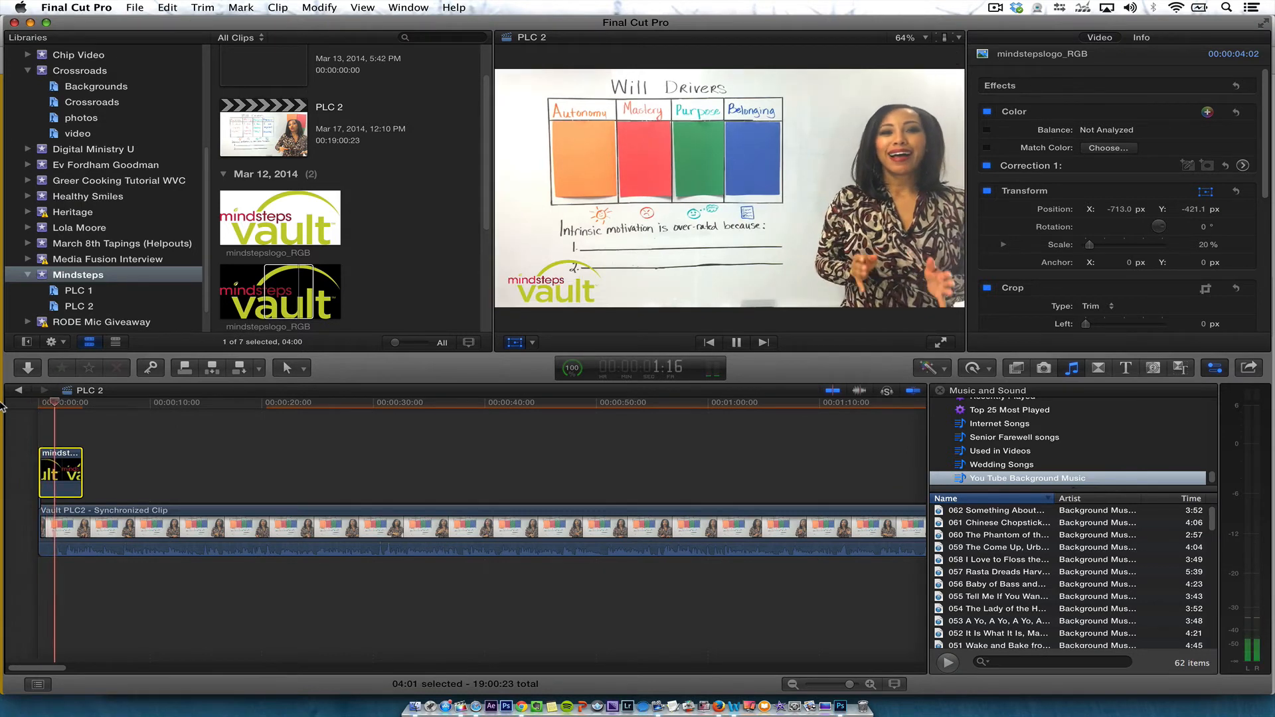
key("space")
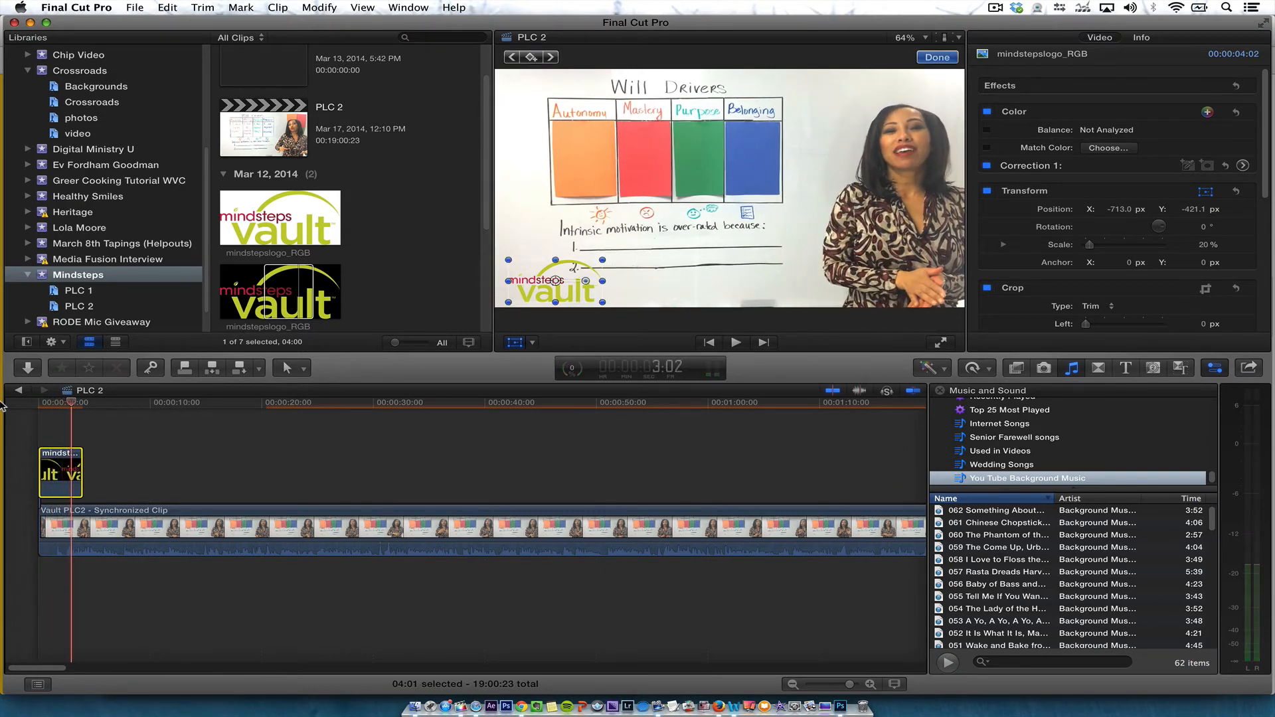
Trim about one second off the start of the main video clip and nudge the logo clip later
left_click_drag(58, 459, 79, 458)
left_click_drag(41, 523, 53, 522)
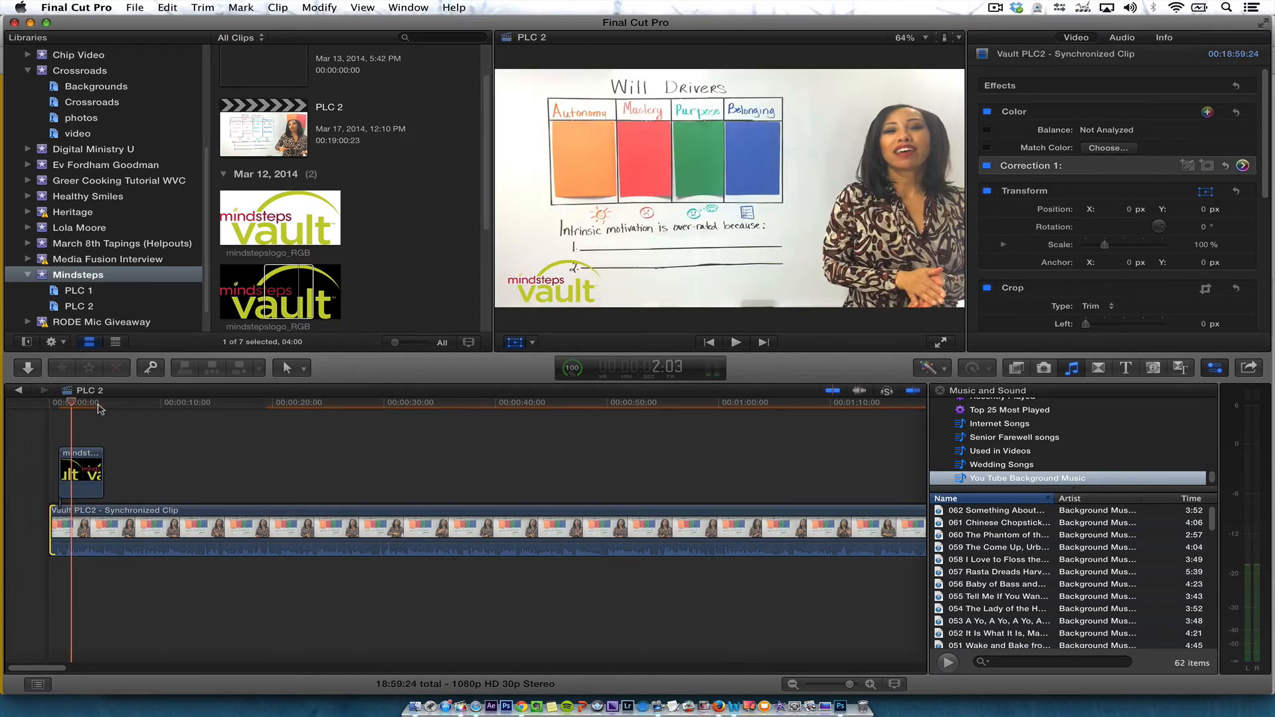
key("Home")
key("space")
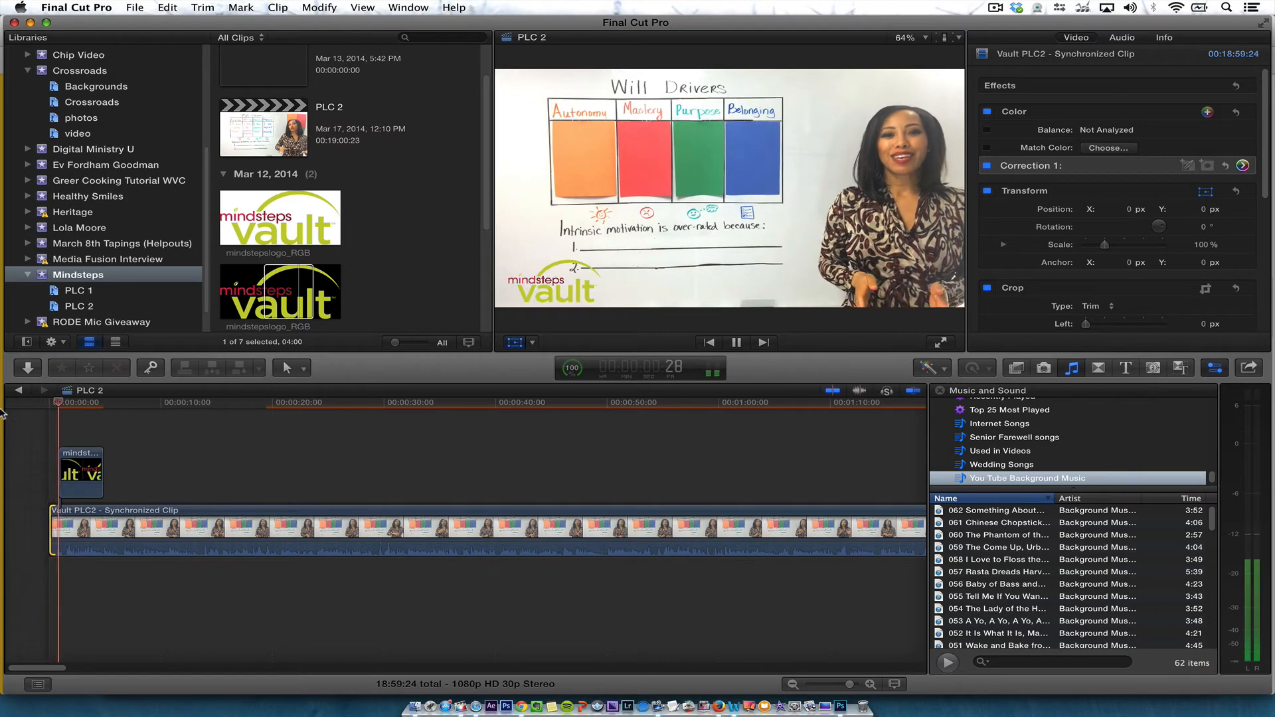
key("space")
Align the logo clip with the start of the video and play from the beginning
left_click_drag(62, 460, 50, 460)
key("Home")
key("space")
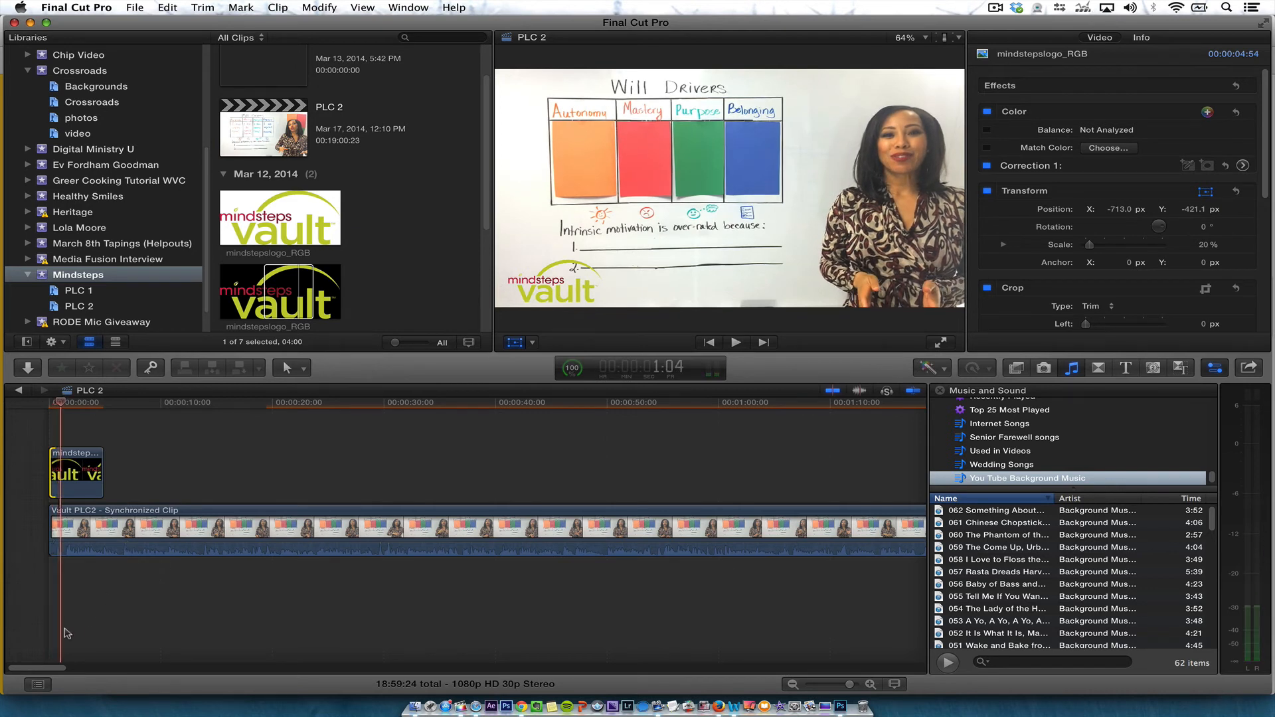
key("shift+z")
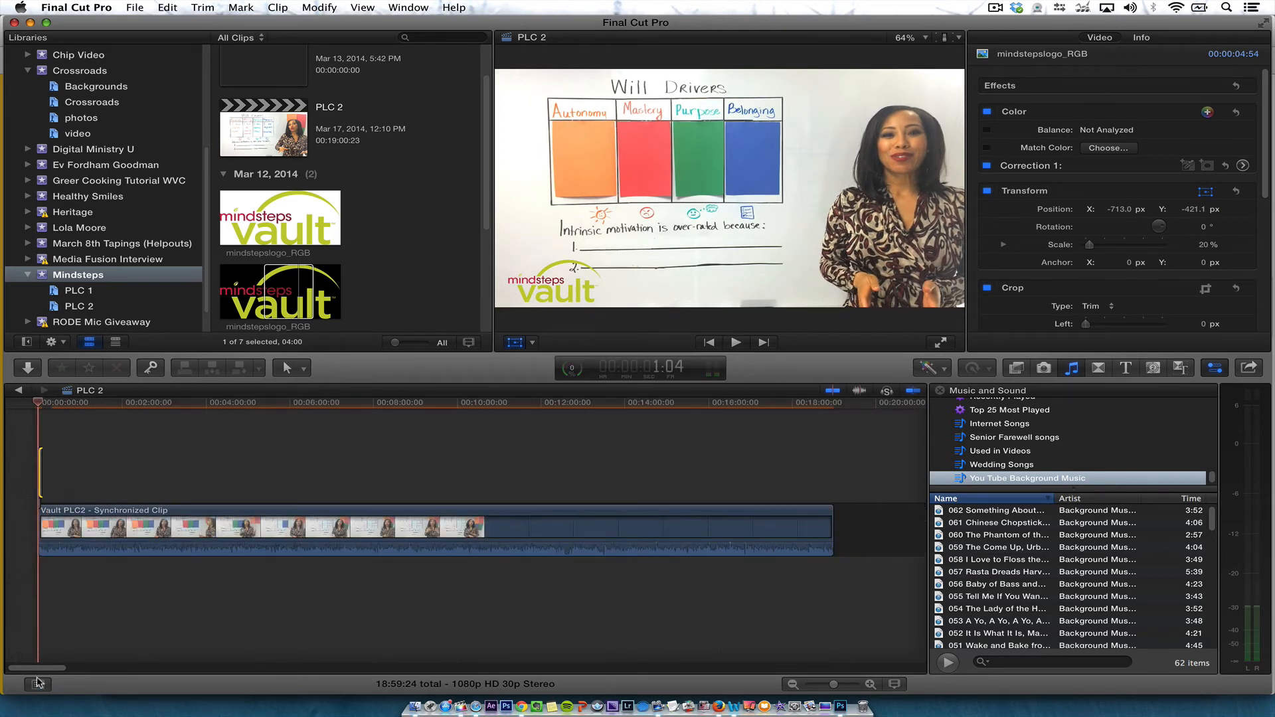
key("super+equal")
key("super+equal")
key("super+equal")
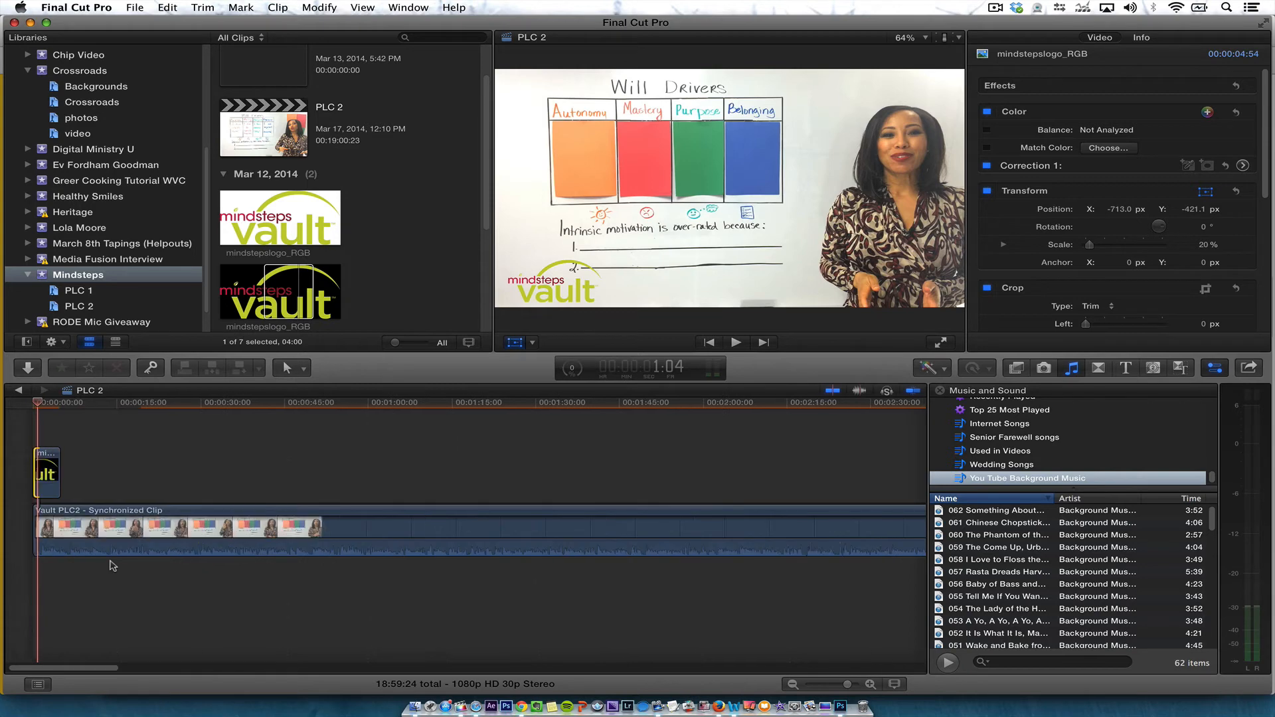
Try extending the logo clip to span most of the main video clip, then undo it
left_click_drag(58, 467, 696, 469)
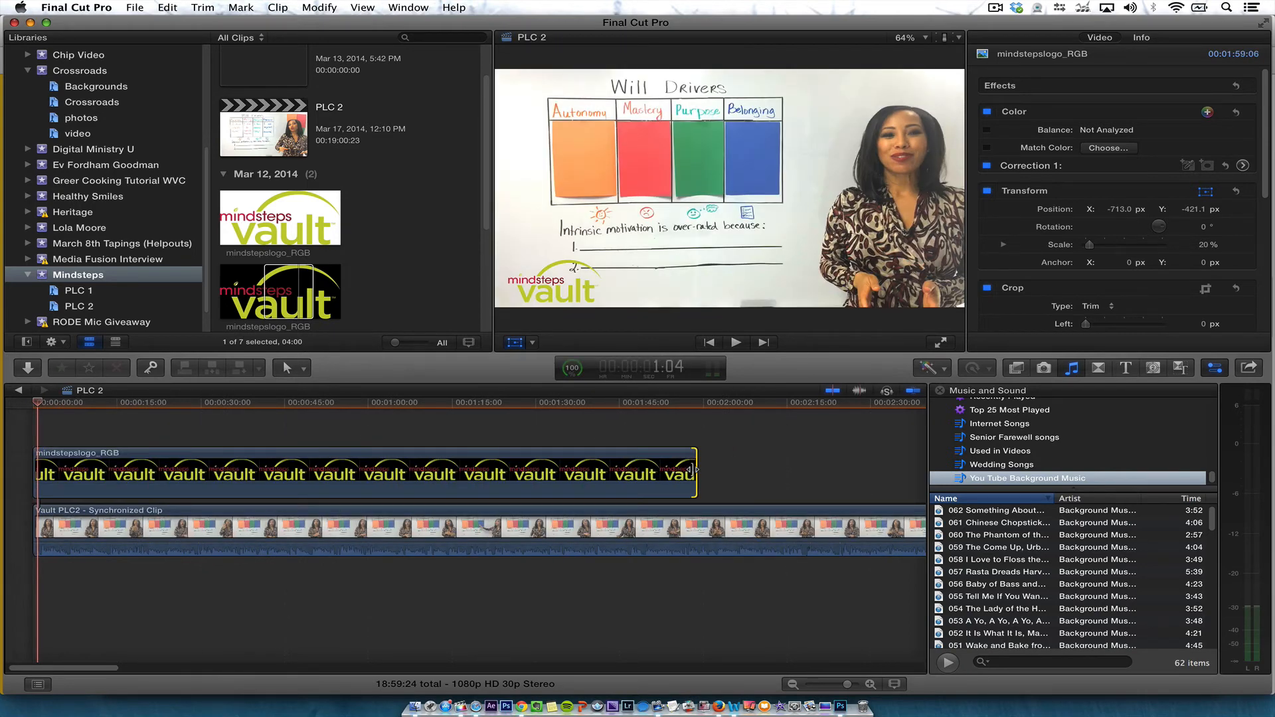
key("super+z")
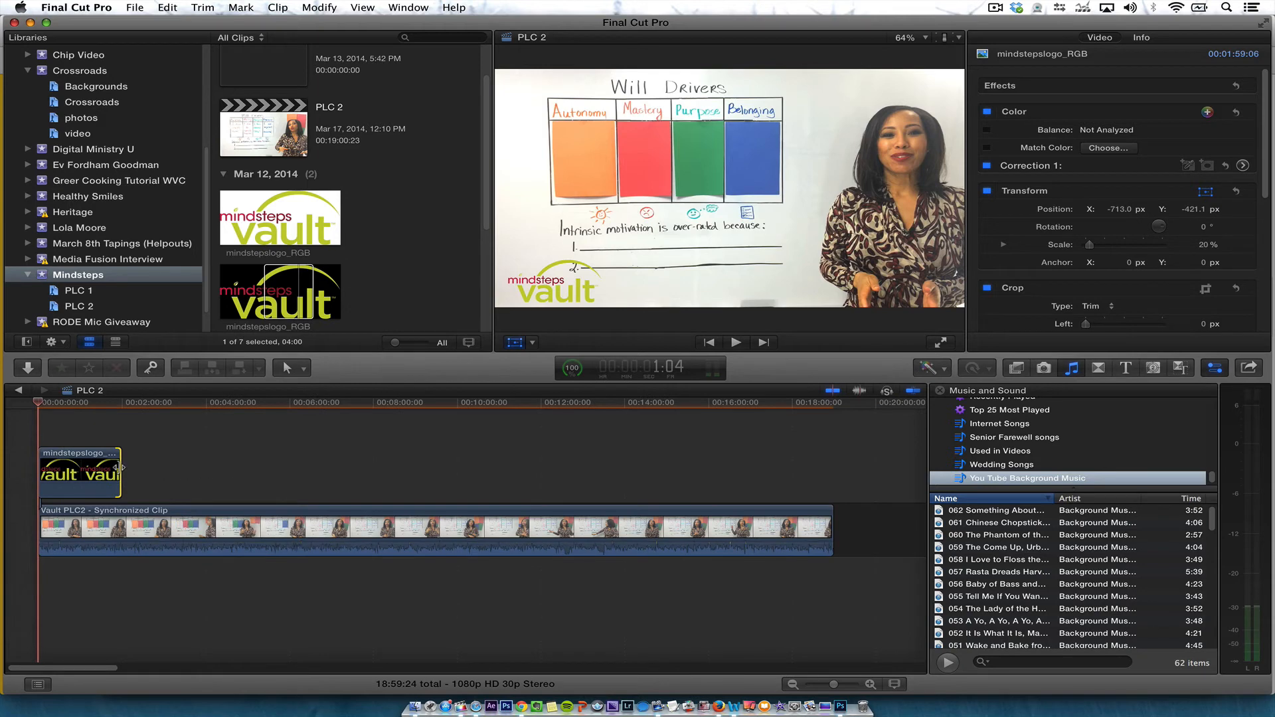
Extend the logo clip to end together with the main video clip and play the ending to review it
left_click_drag(122, 467, 830, 469)
left_click(815, 402)
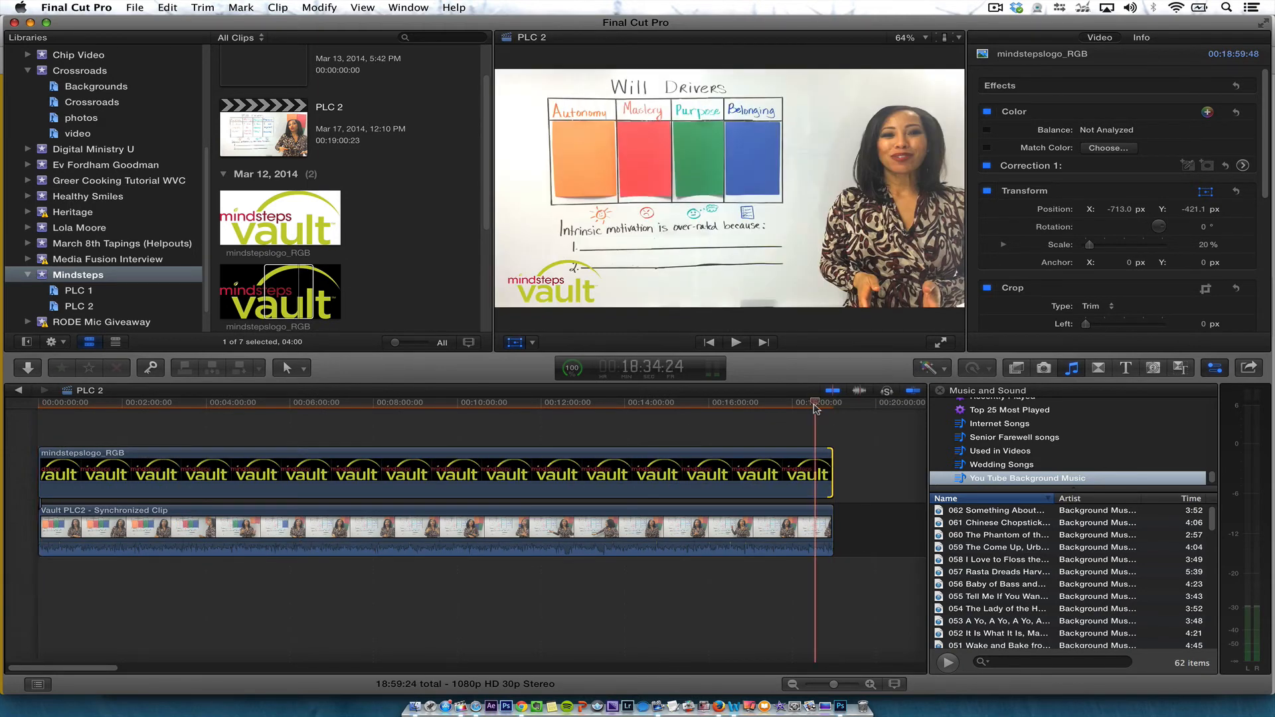
key("space")
key("space")
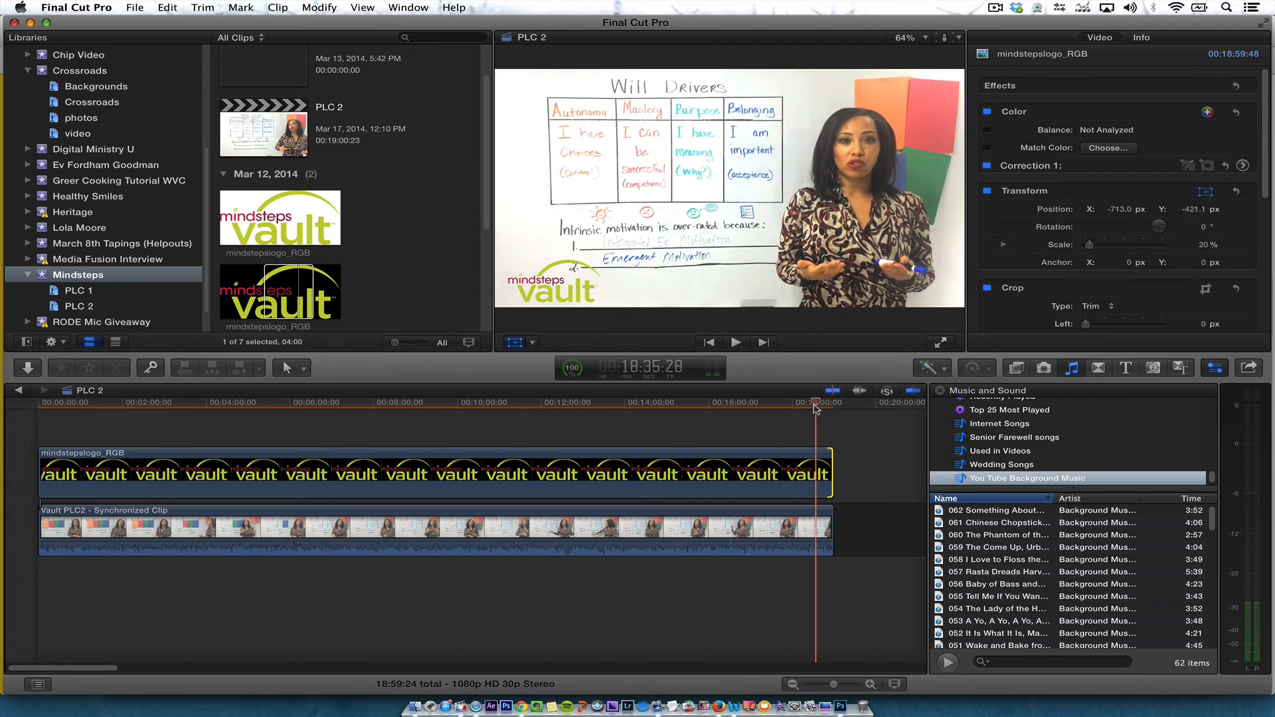
key("space")
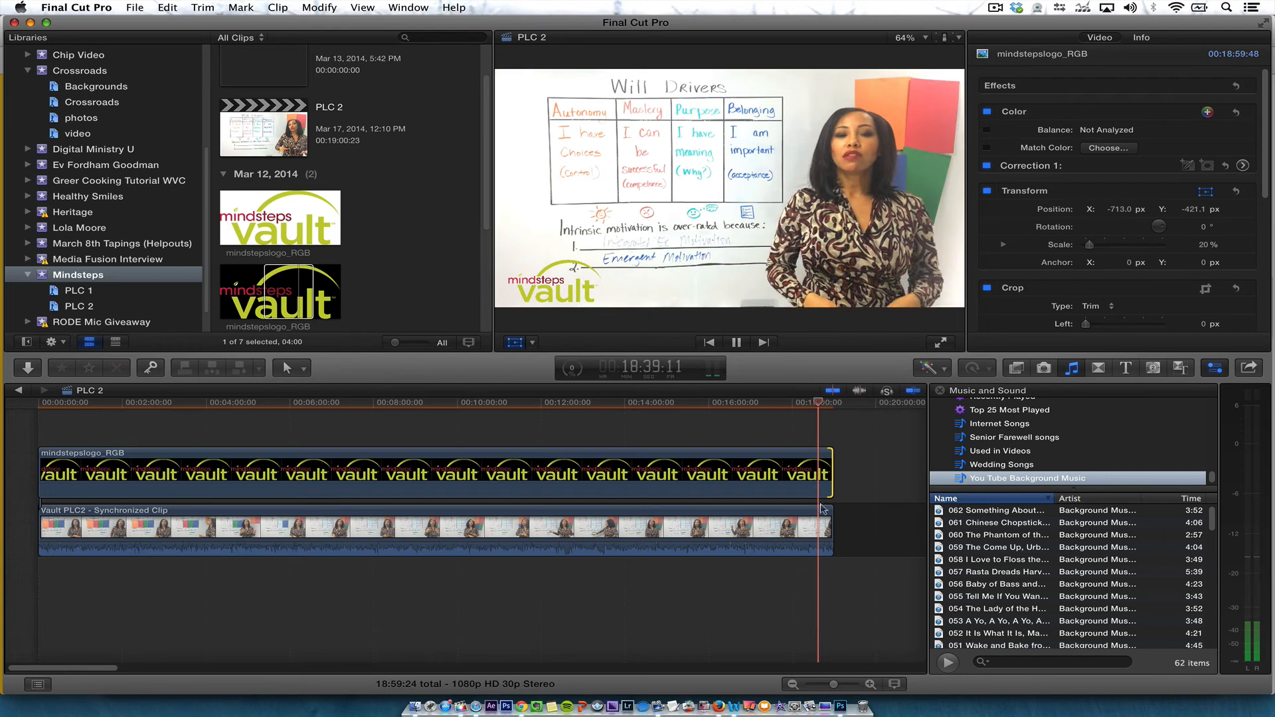
key("space")
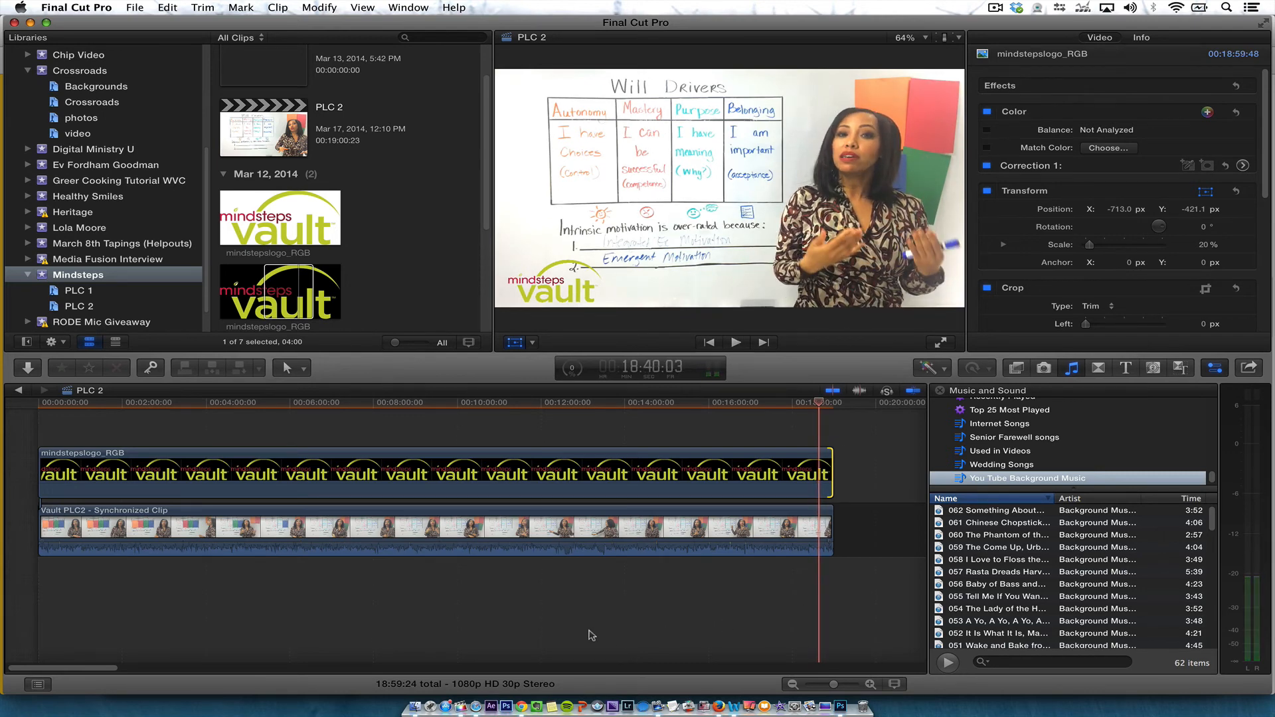
Scrub and play through the timeline to review the logo overlay across the video
left_click_drag(221, 405, 333, 486)
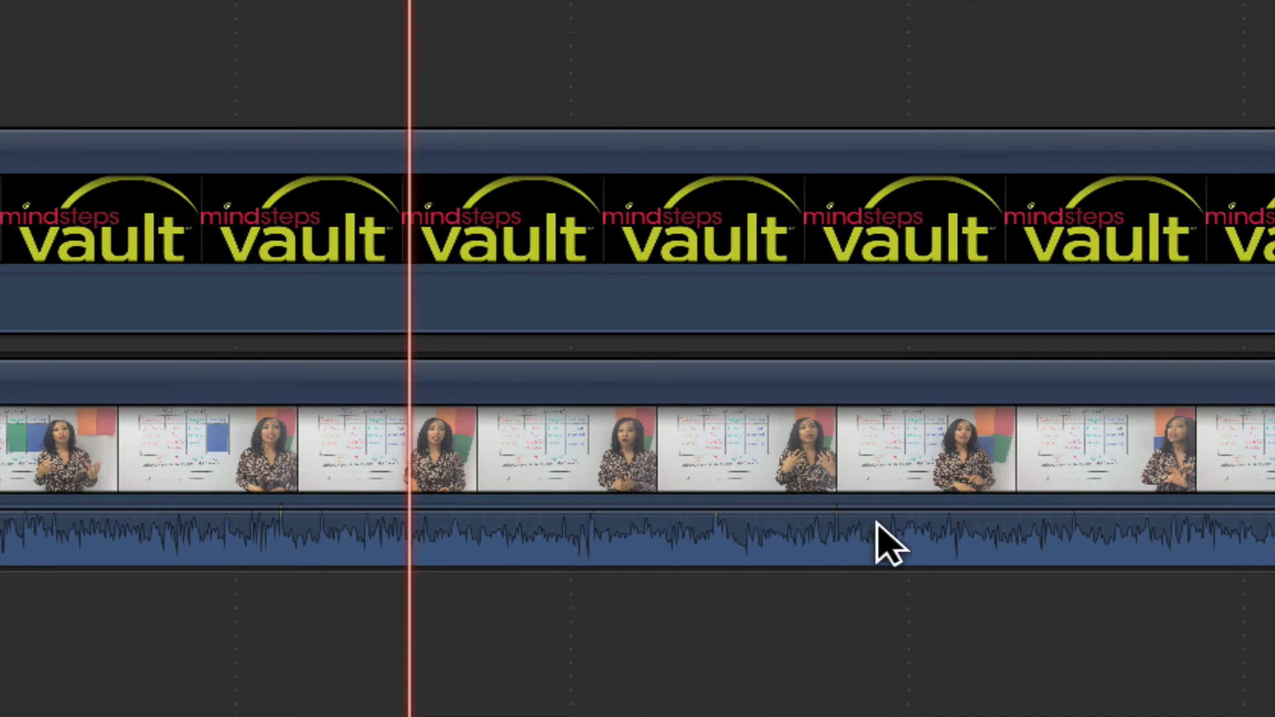
mouse_move(846, 510)
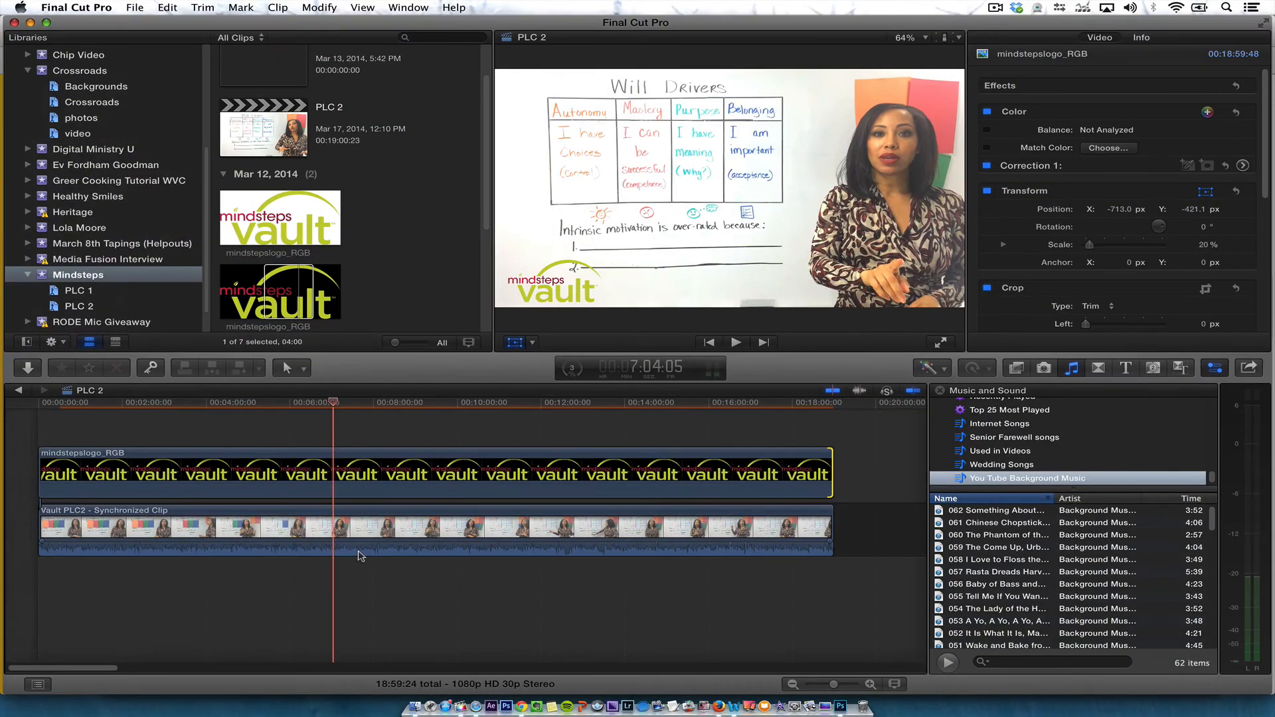
mouse_move(685, 407)
left_mouse_down()
mouse_move(741, 418)
mouse_move(693, 408)
mouse_move(710, 404)
mouse_move(621, 401)
mouse_move(457, 417)
mouse_move(98, 411)
mouse_move(707, 415)
left_mouse_up()
left_click_drag(717, 462, 753, 458)
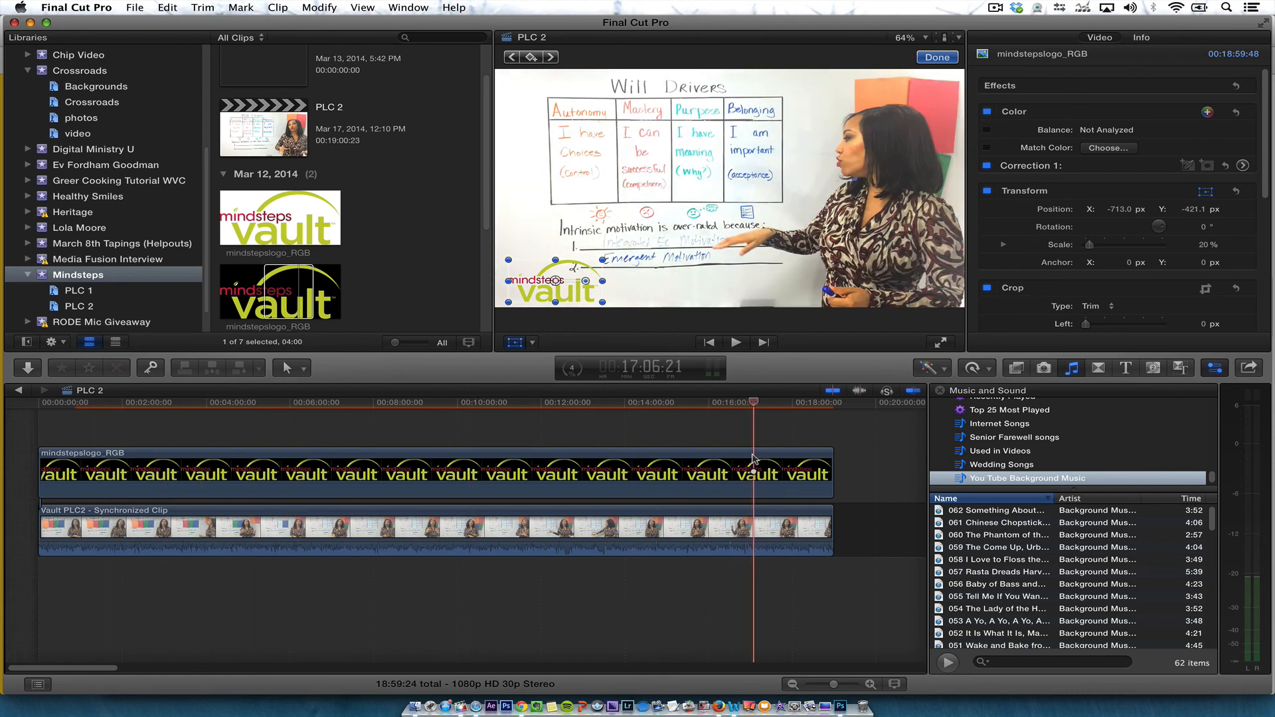
left_click(828, 401)
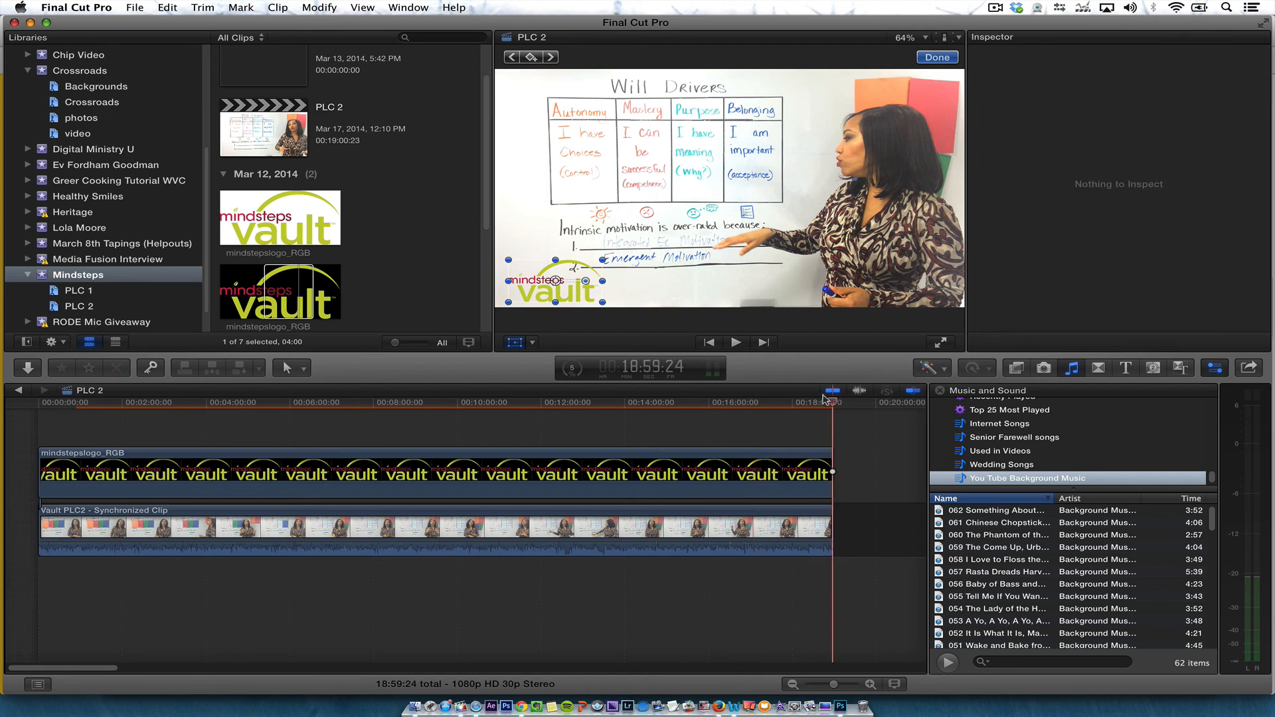
left_click_drag(799, 401, 775, 407)
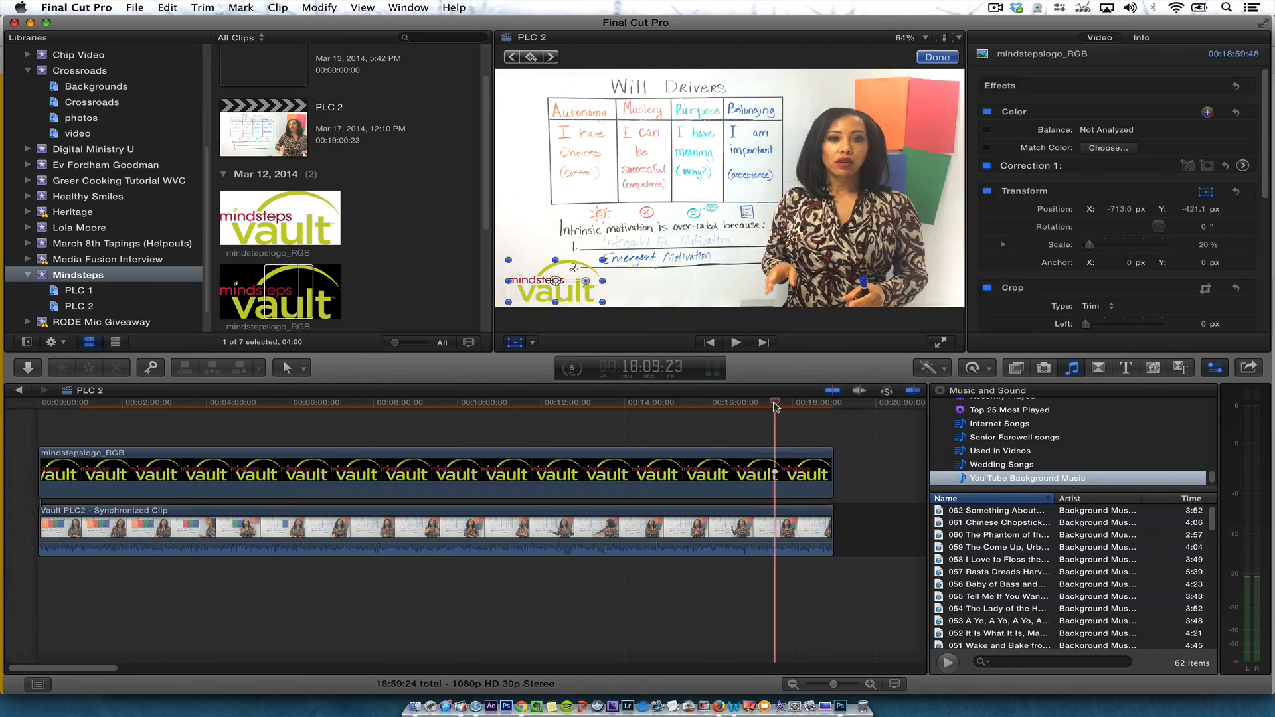
key("space")
key("shift+t")
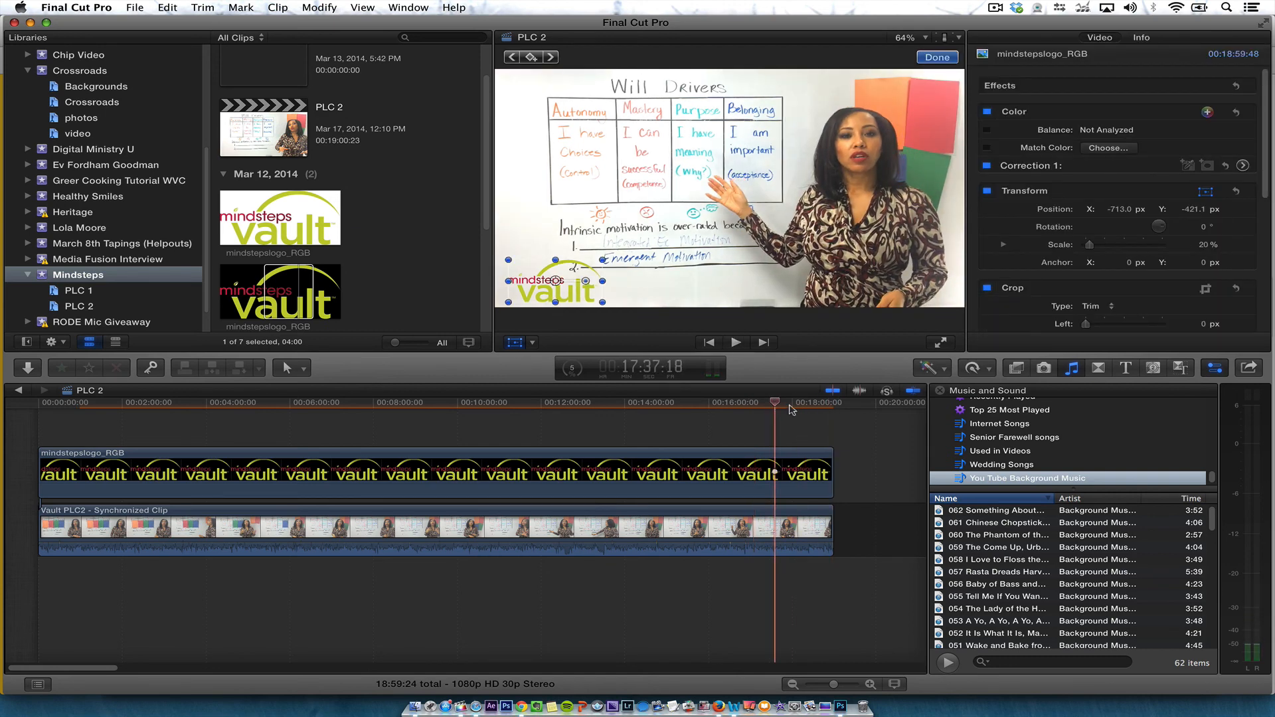
left_click(817, 402)
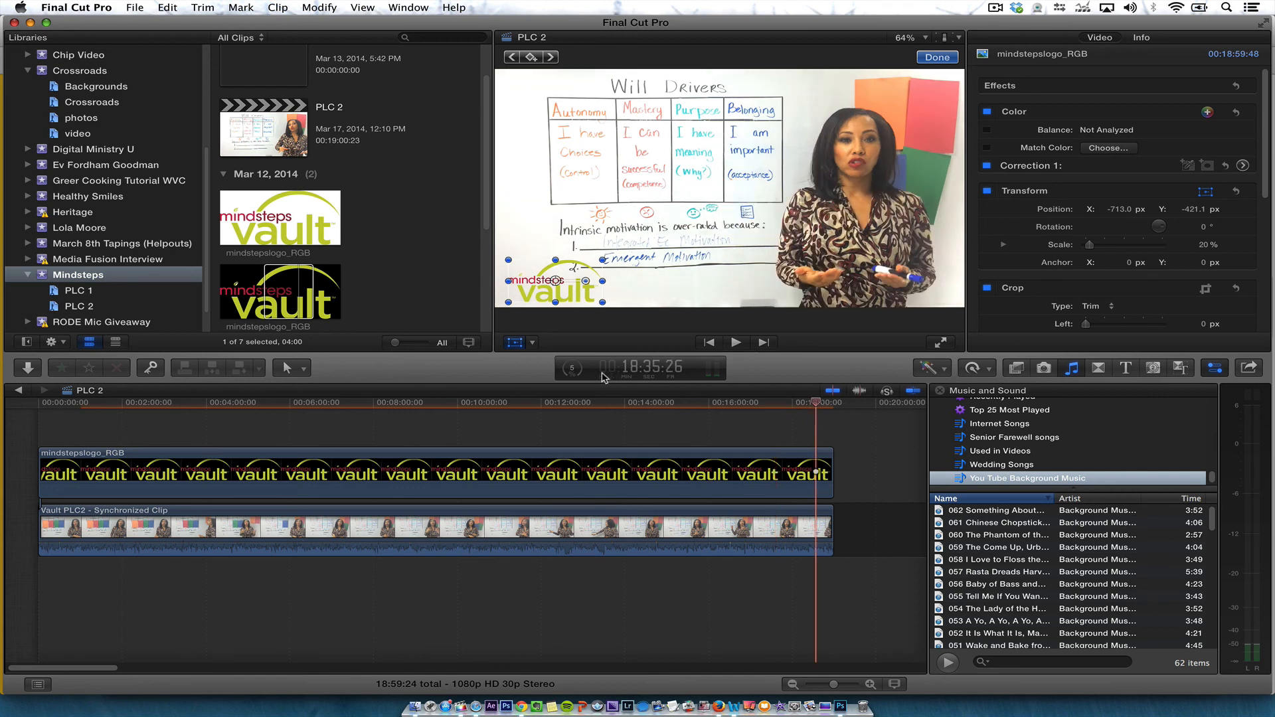
Check the background rendering progress in the Background Tasks window, expanding the rendering task, then close it
left_click(572, 368)
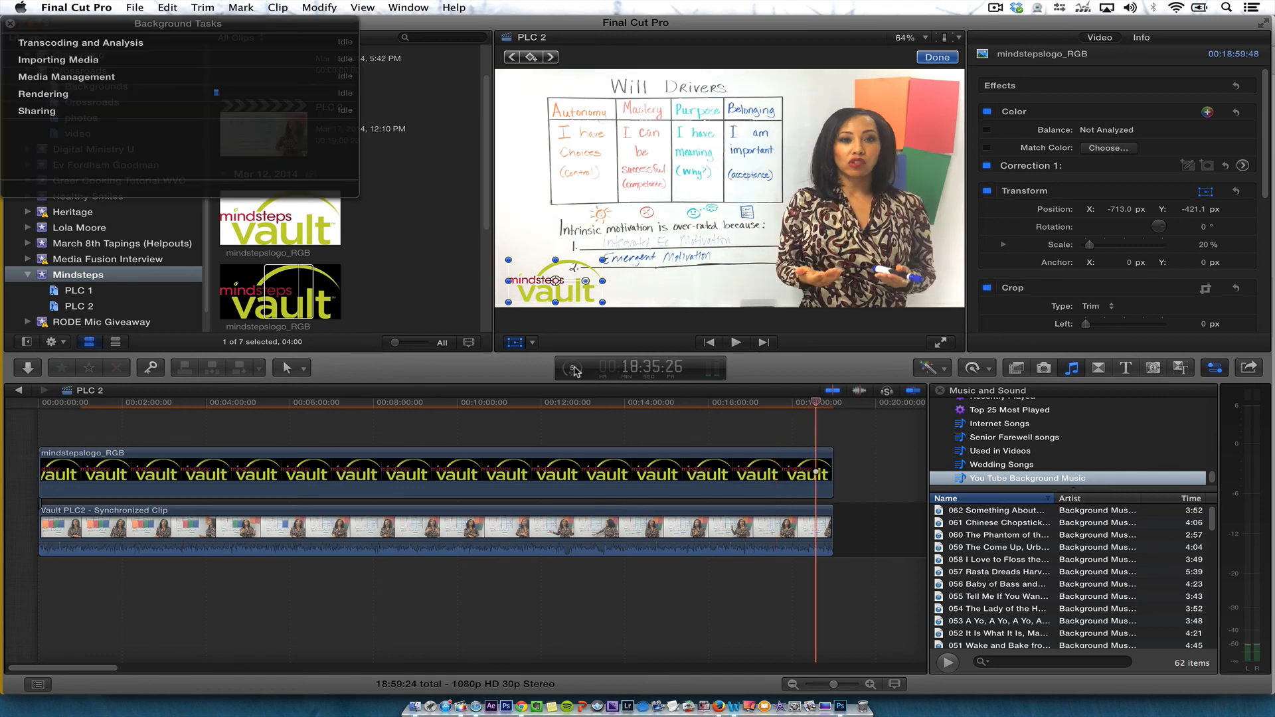
left_click(9, 94)
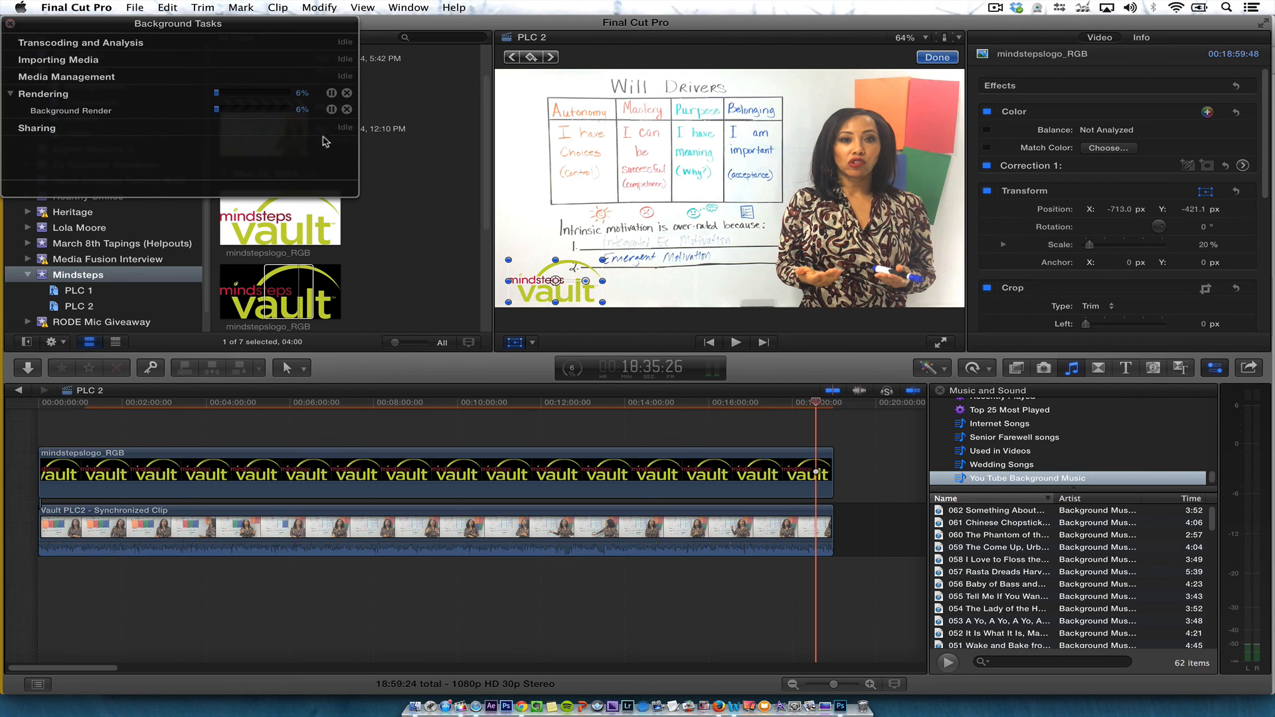
left_click(10, 24)
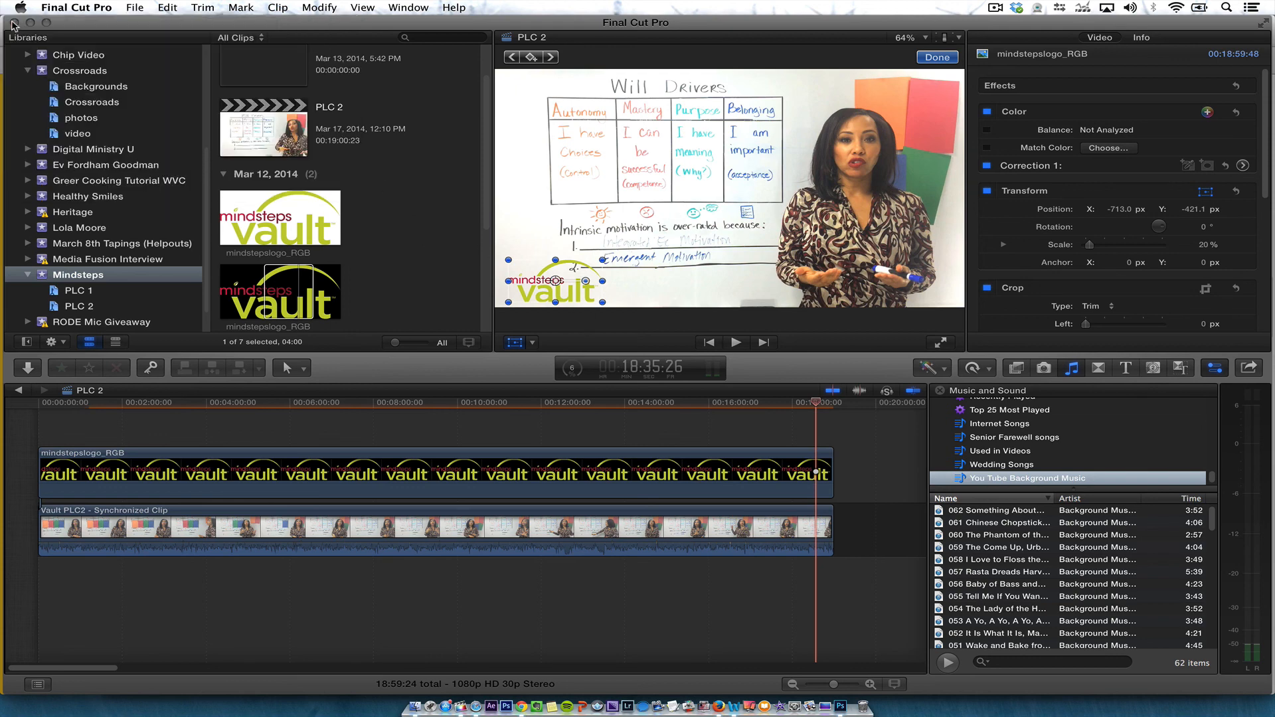